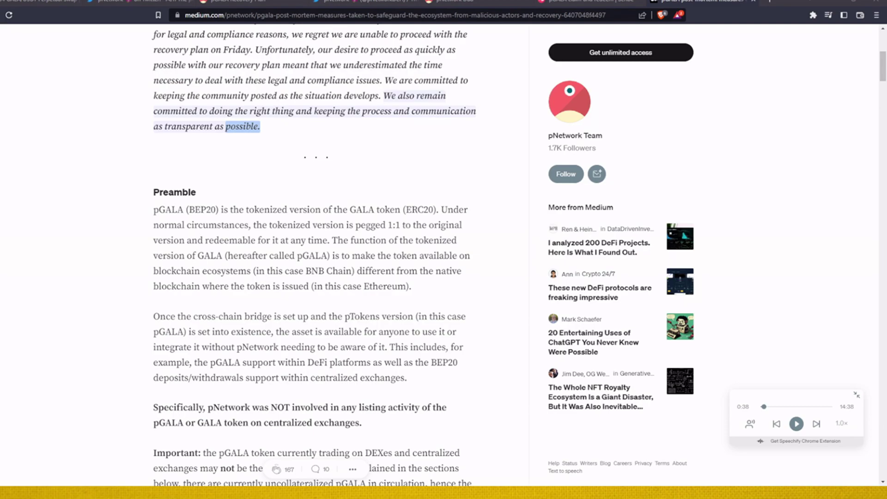
Leave the Medium post-mortem article for pNetwork's pGALA incident thread on Twitter
scroll(314, 254, up, 6)
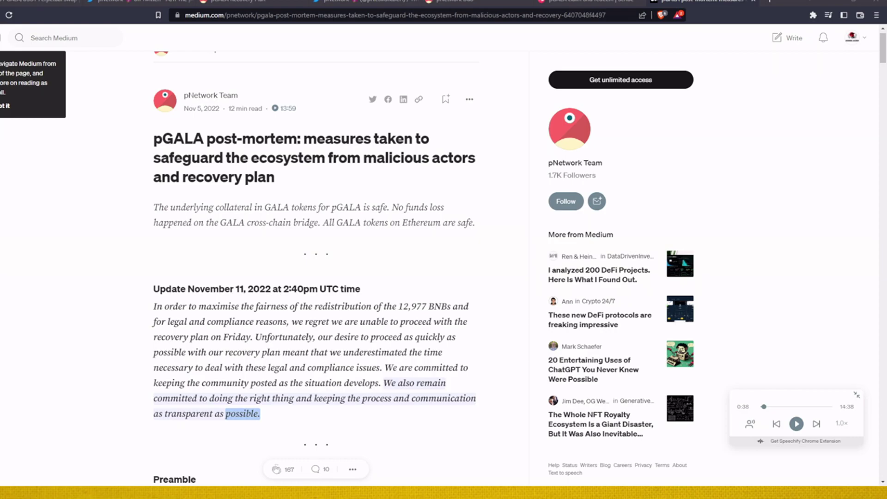
scroll(314, 254, down, 6)
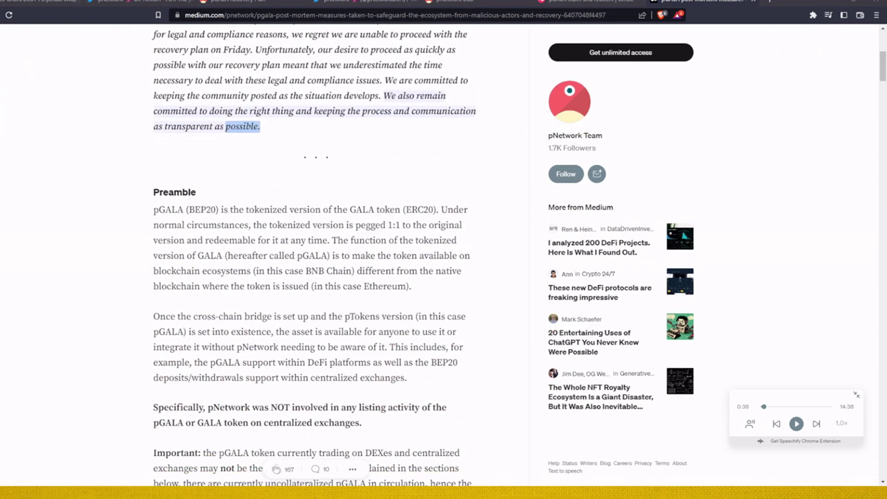
scroll(314, 254, down, 2)
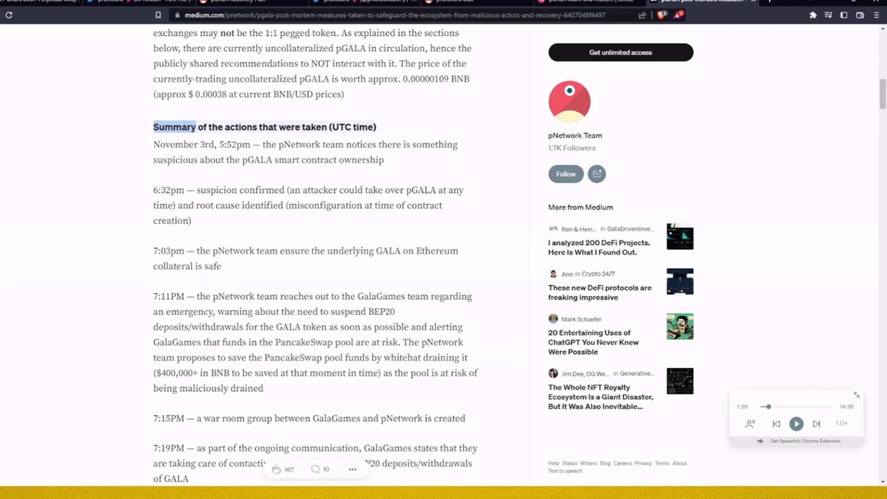
scroll(314, 254, up, 5)
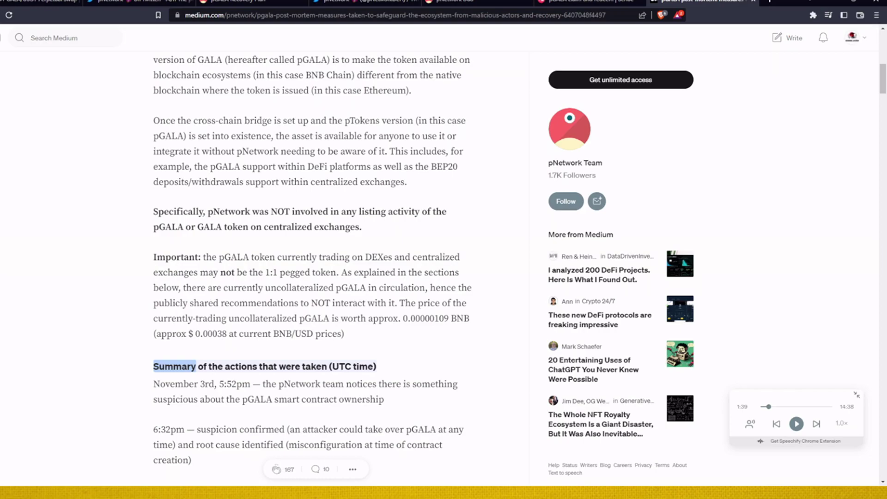
click(131, 2)
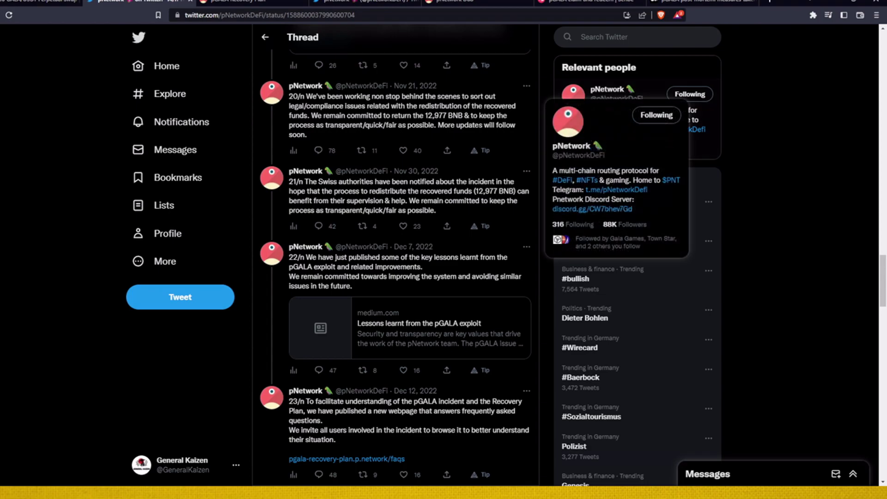
Skim the pGALA incident thread, then go to the Notifications feed with pNetwork HelpDesk's reply
scroll(410, 267, up, 6)
scroll(395, 254, up, 10)
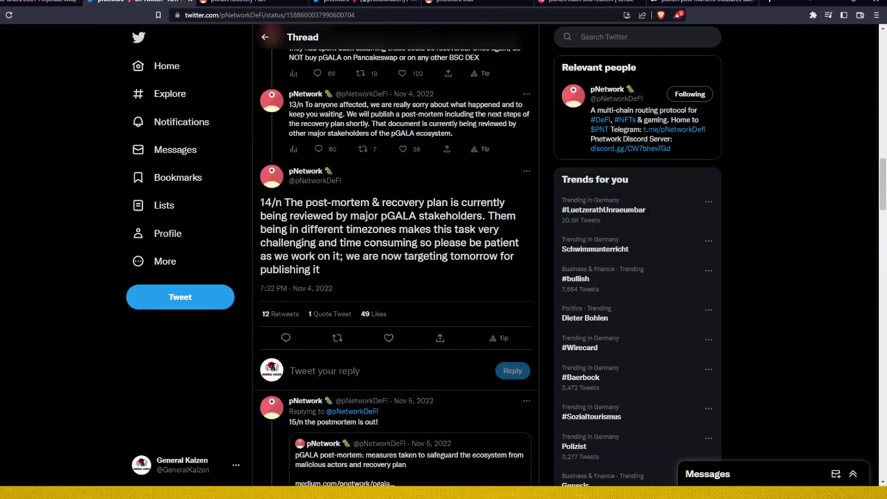
scroll(396, 254, down, 3)
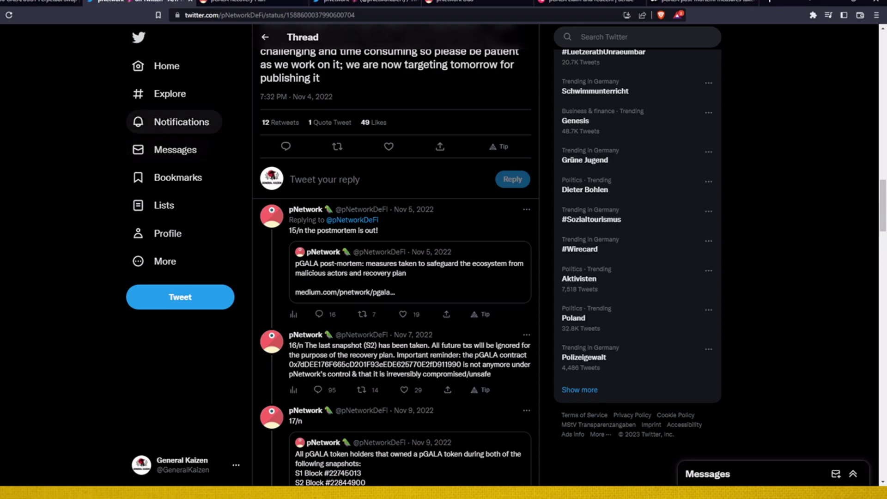
click(181, 122)
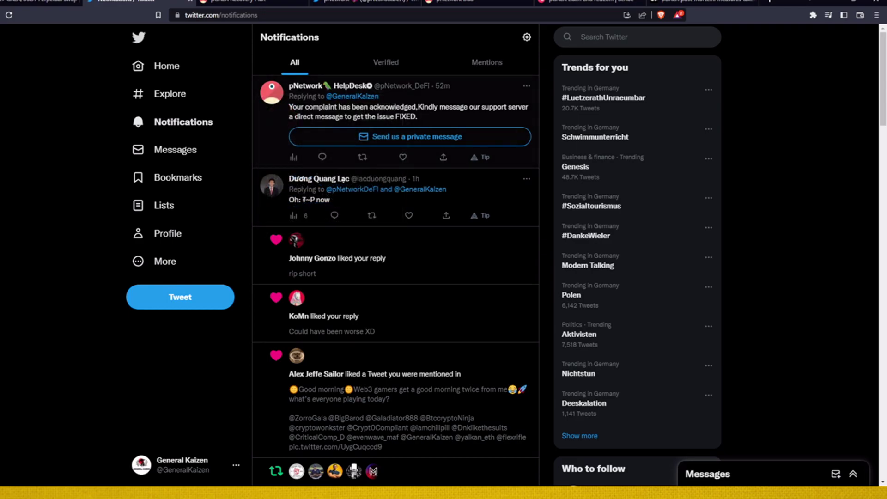
Check pNetwork's reply and profile, then return to the pGALA thread at tweets 15/n–17/n
scroll(395, 277, down, 15)
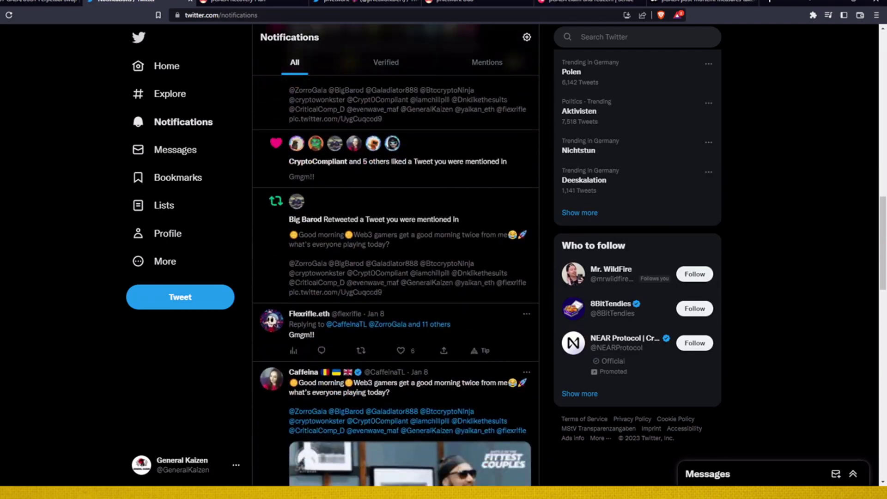
scroll(395, 278, down, 10)
scroll(395, 277, up, 3)
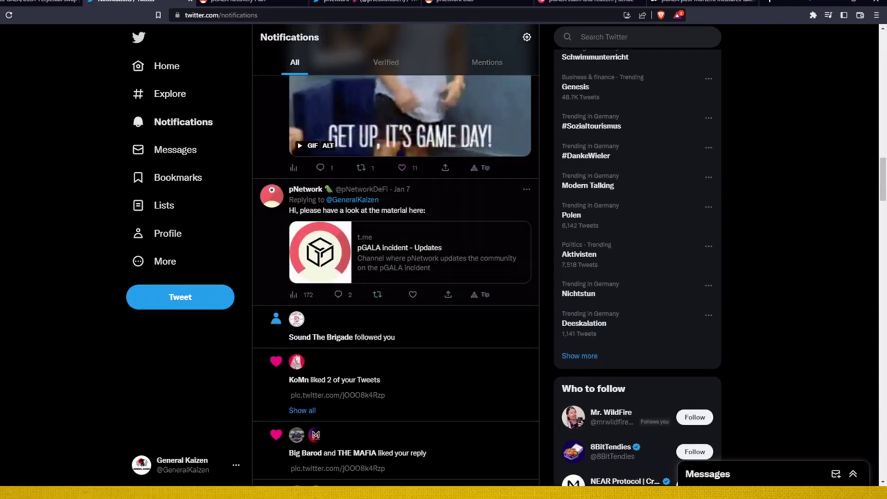
click(402, 210)
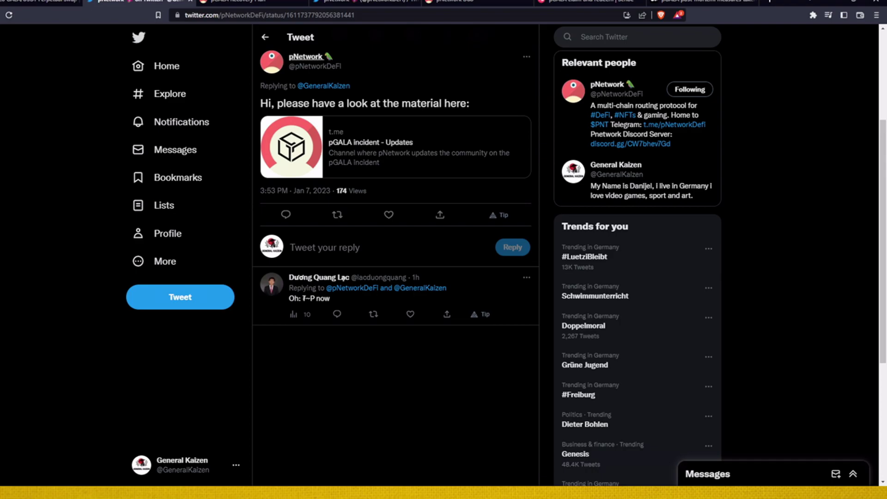
click(305, 57)
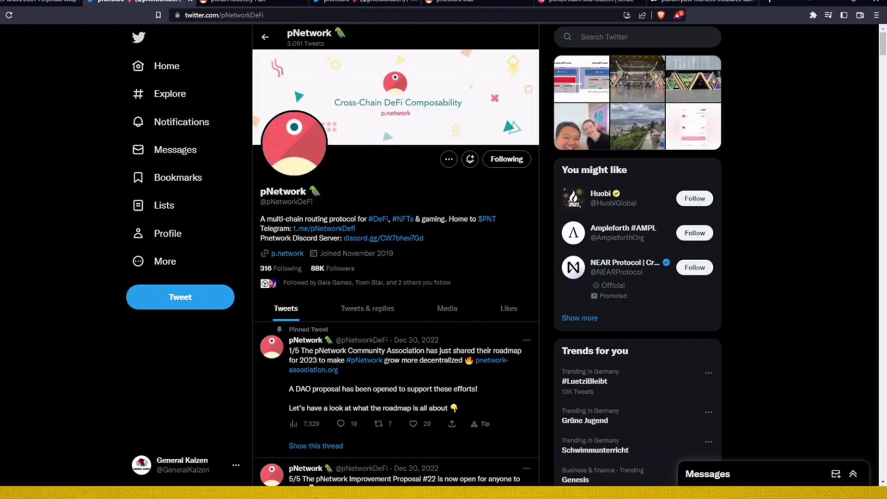
key(alt+Left)
key(alt+Left)
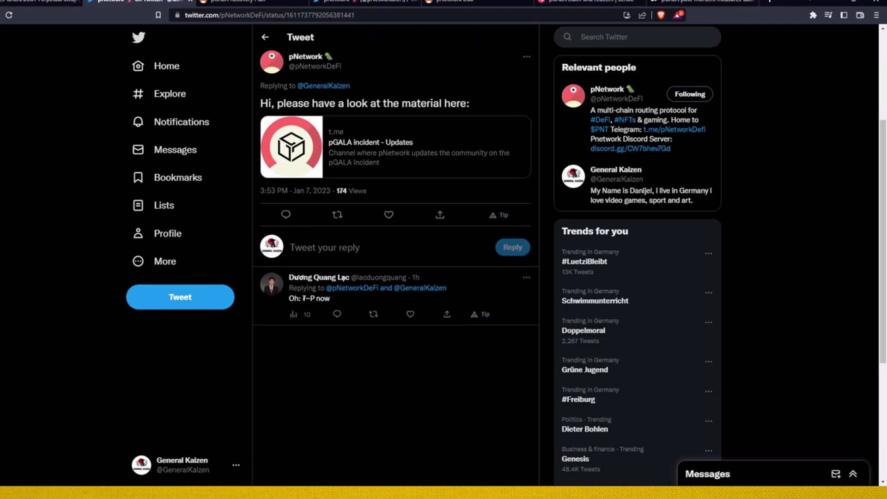
key(alt+Right)
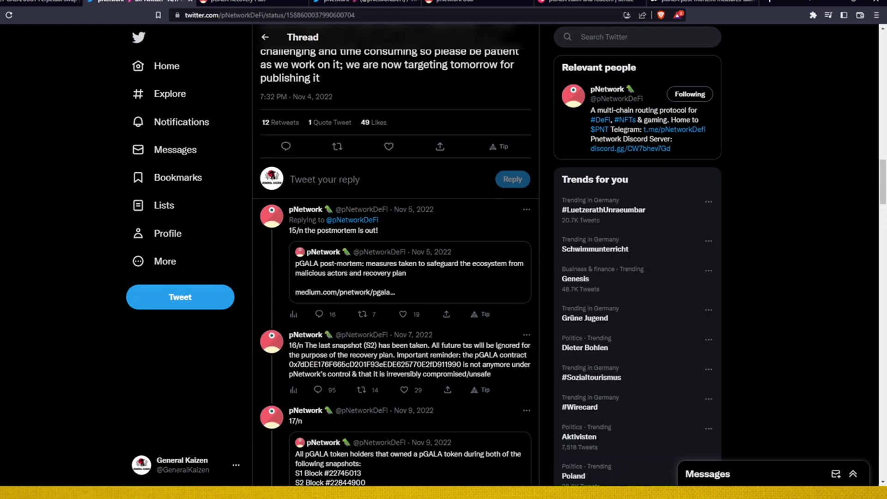
scroll(396, 254, up, 5)
scroll(396, 254, up, 4)
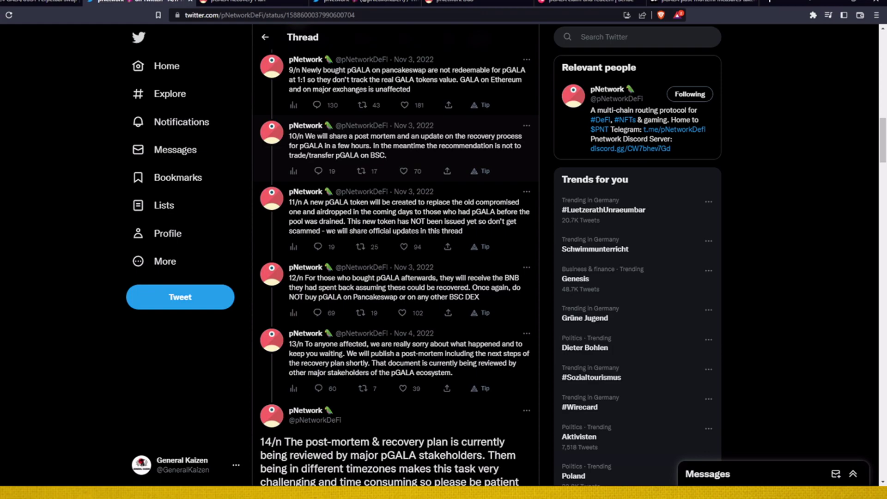
scroll(395, 254, up, 8)
scroll(395, 254, up, 10)
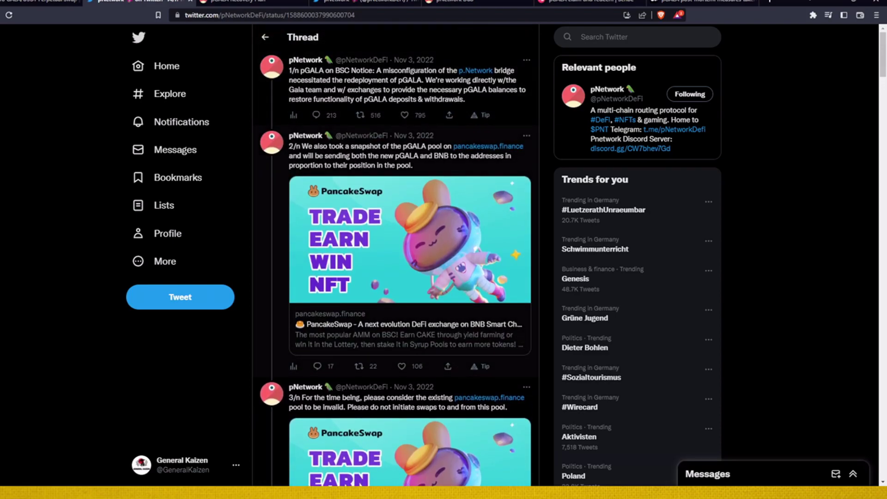
scroll(396, 254, down, 18)
scroll(396, 254, down, 1)
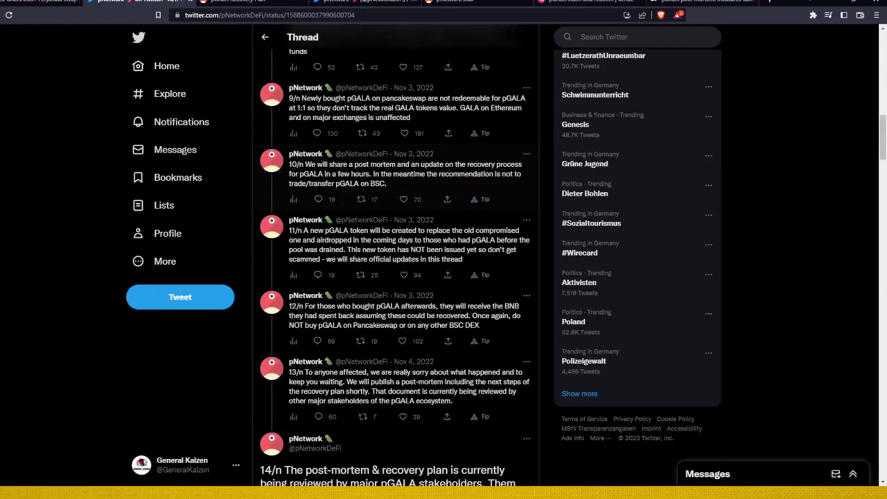
scroll(395, 254, down, 2)
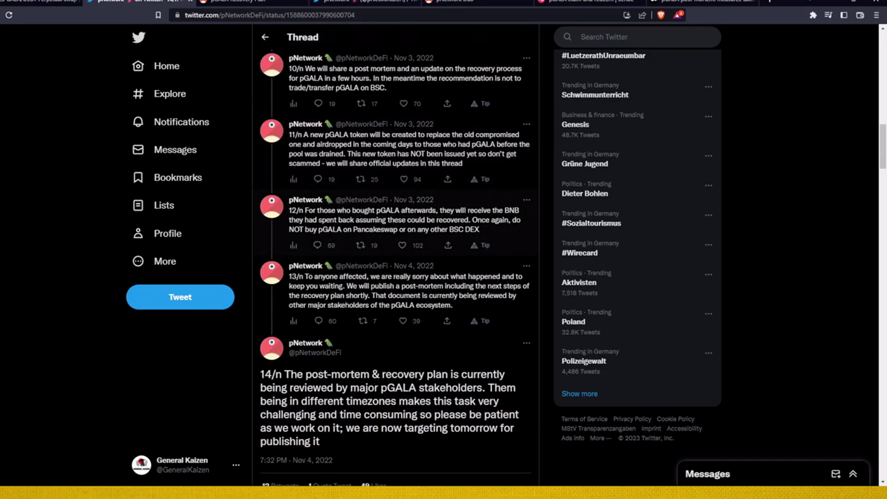
scroll(395, 254, down, 7)
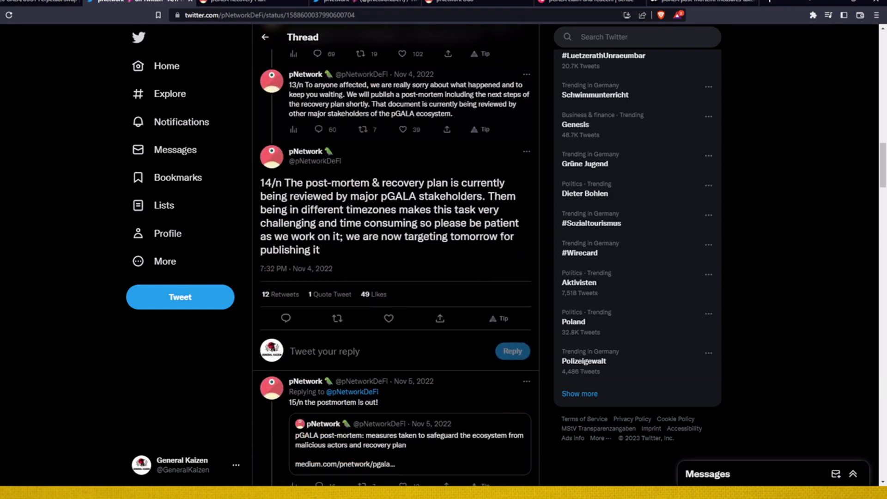
scroll(395, 254, down, 2)
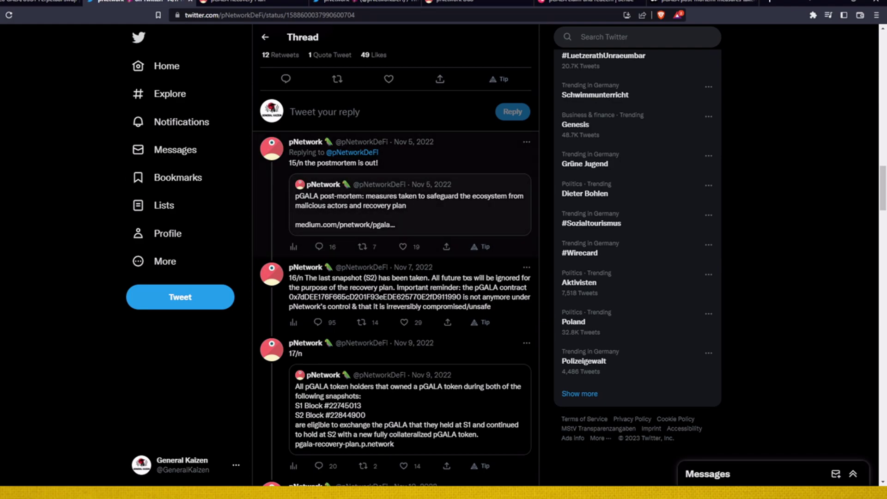
Cycle through the Medium and Twitter tabs, ending on Scribe's 28-step pGALA claim and redeem guide
click(586, 2)
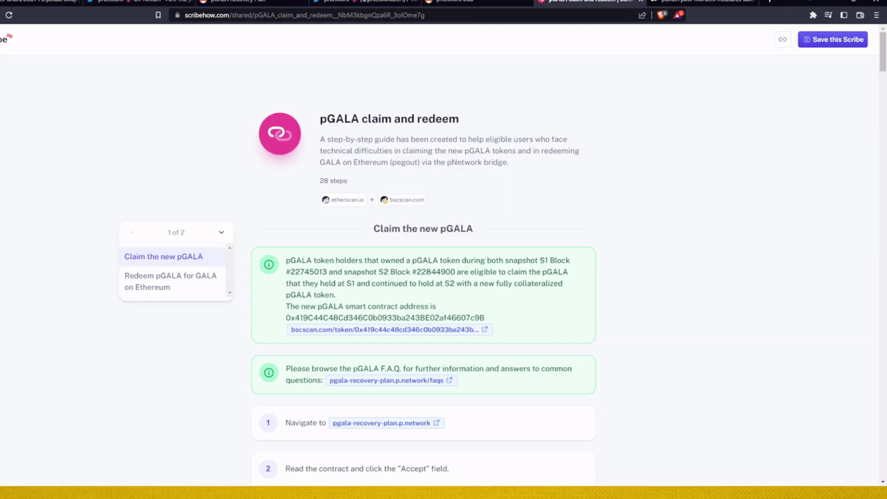
click(702, 2)
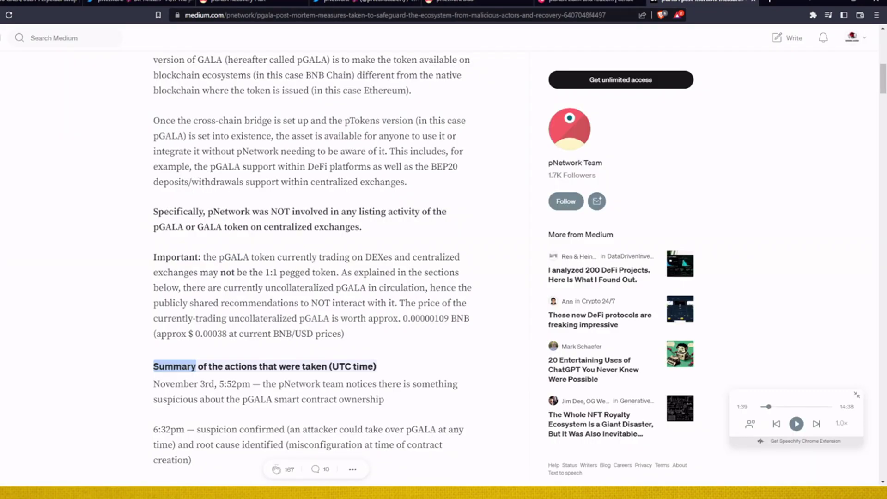
key(Home)
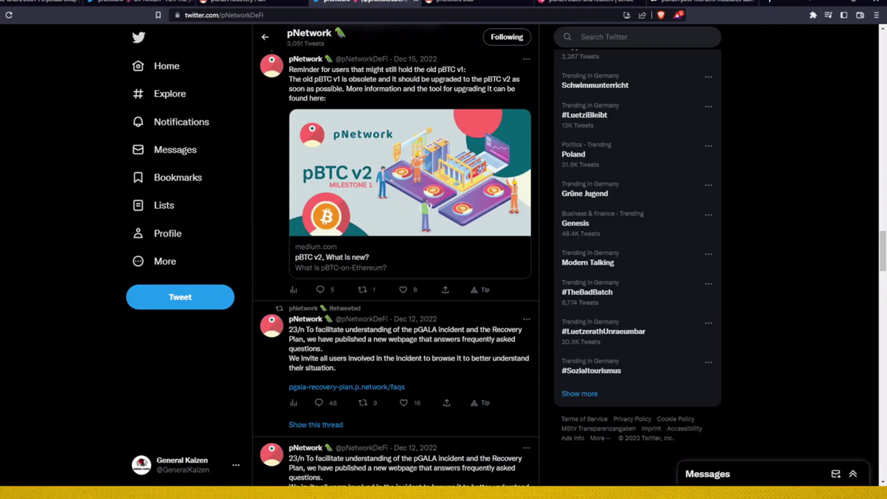
click(360, 2)
scroll(396, 254, down, 2)
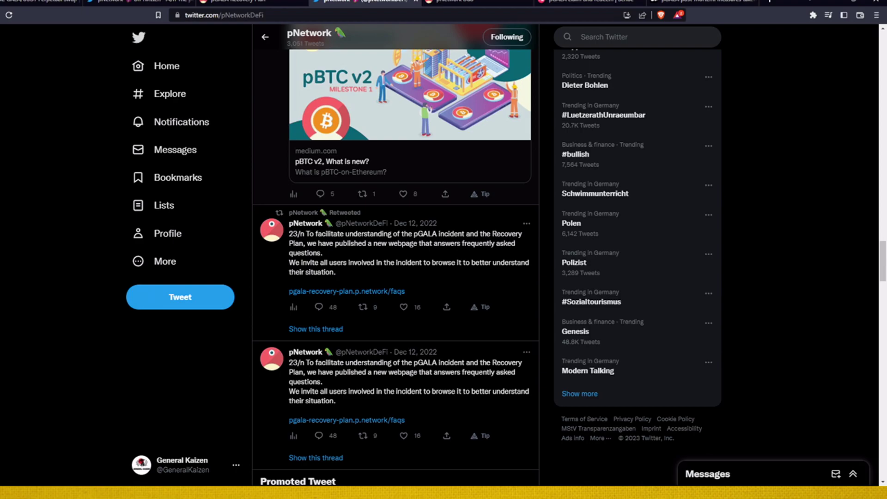
scroll(396, 254, down, 3)
key(ctrl+Tab)
key(ctrl+Tab)
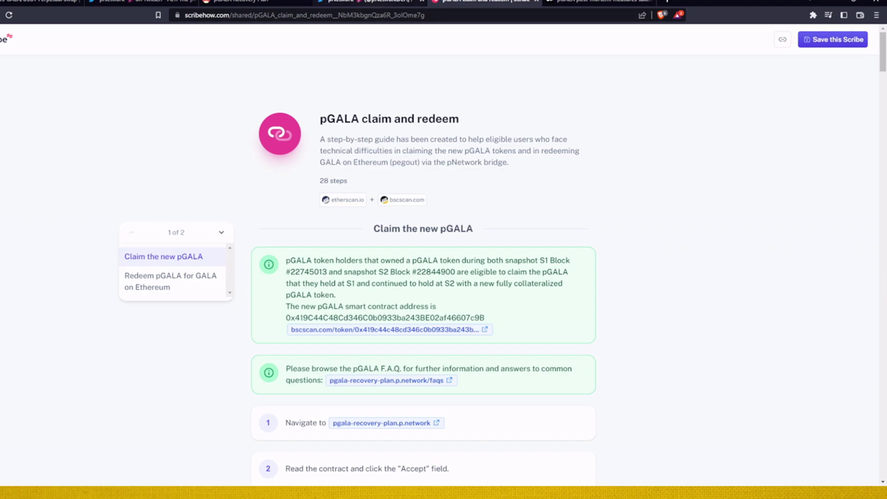
Browse the pGALA Recovery plan page and its FAQs, then return to pNetwork's Twitter profile
key(ctrl+shift+Tab)
key(ctrl+shift+Tab)
key(Tab)
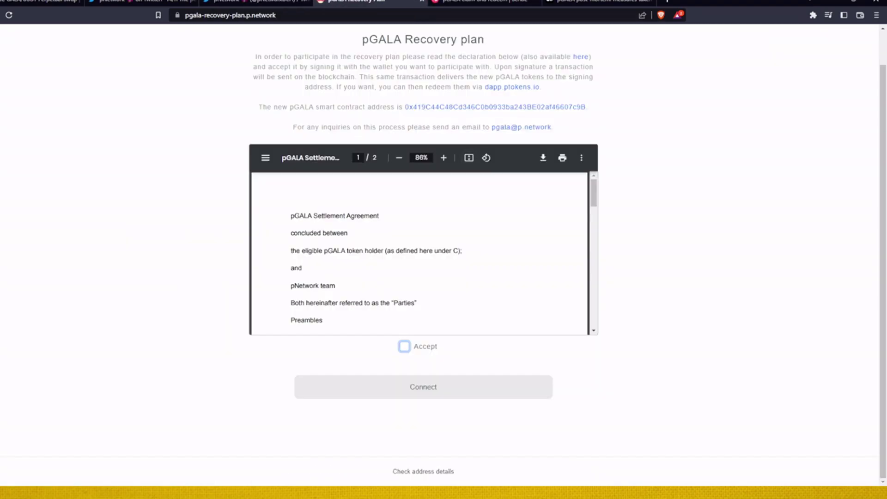
scroll(443, 250, up, 1)
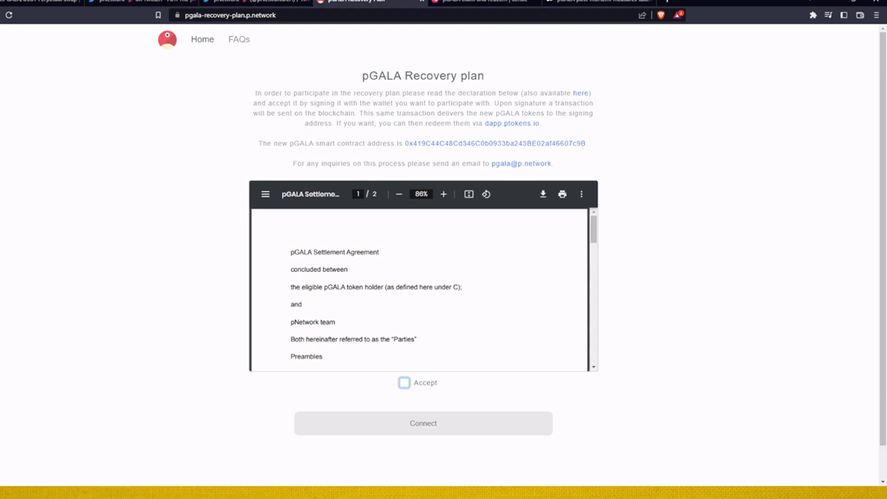
click(239, 39)
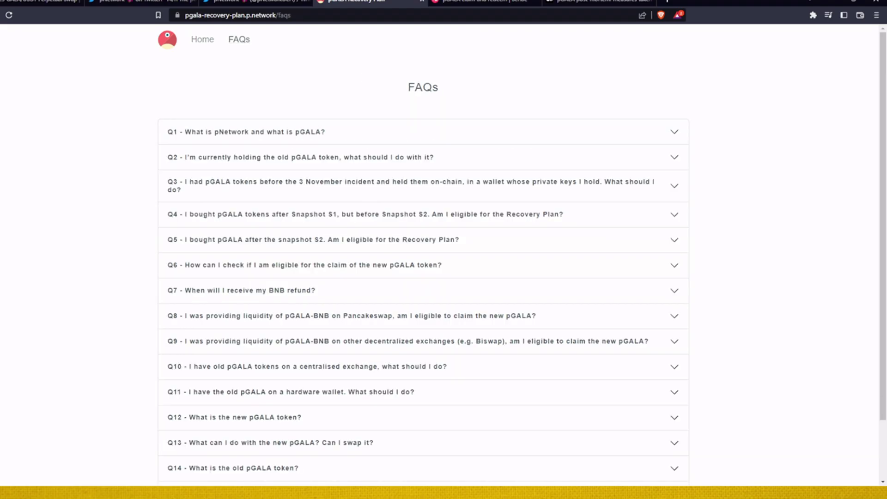
scroll(443, 250, down, 2)
scroll(443, 250, up, 2)
scroll(444, 249, down, 2)
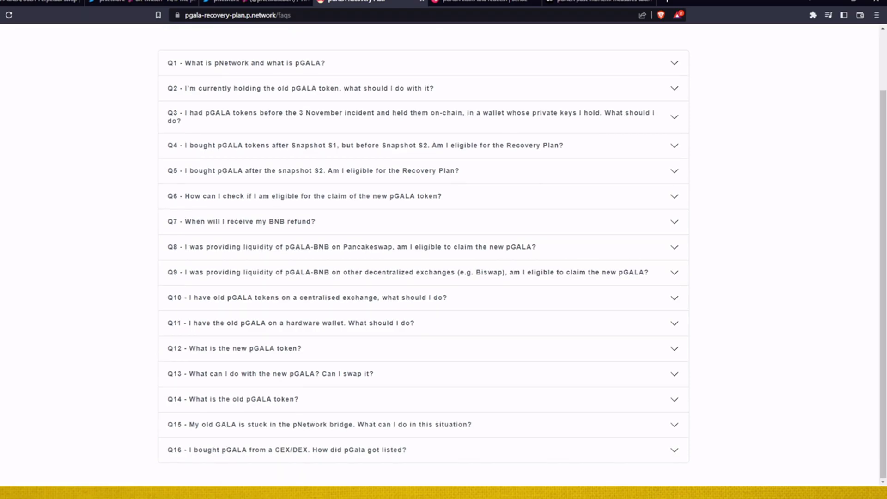
scroll(444, 250, up, 2)
click(203, 39)
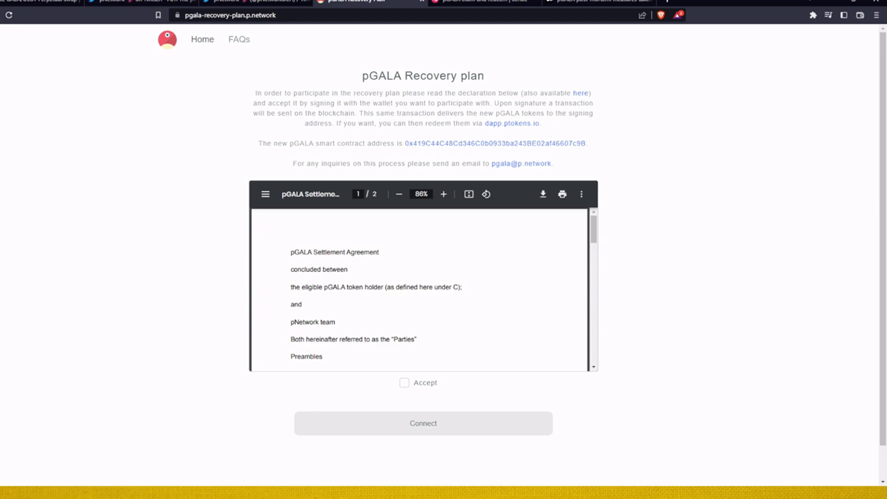
click(259, 2)
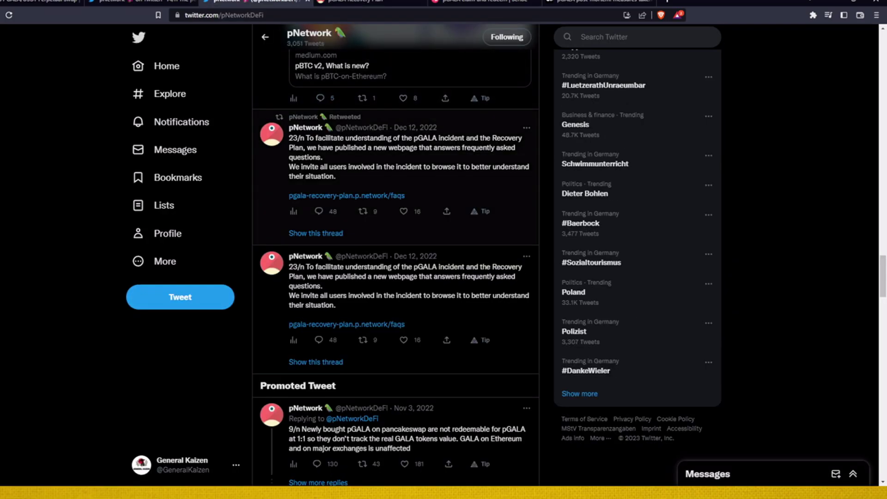
Read down pNetwork's pGALA tweets, then go to the Recovery plan page with the Settlement Agreement
scroll(396, 255, down, 1)
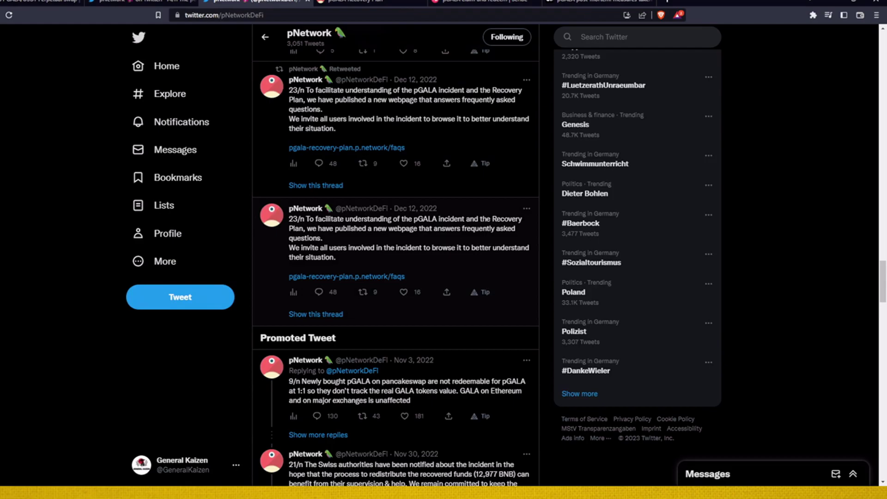
scroll(395, 255, down, 2)
scroll(395, 255, up, 2)
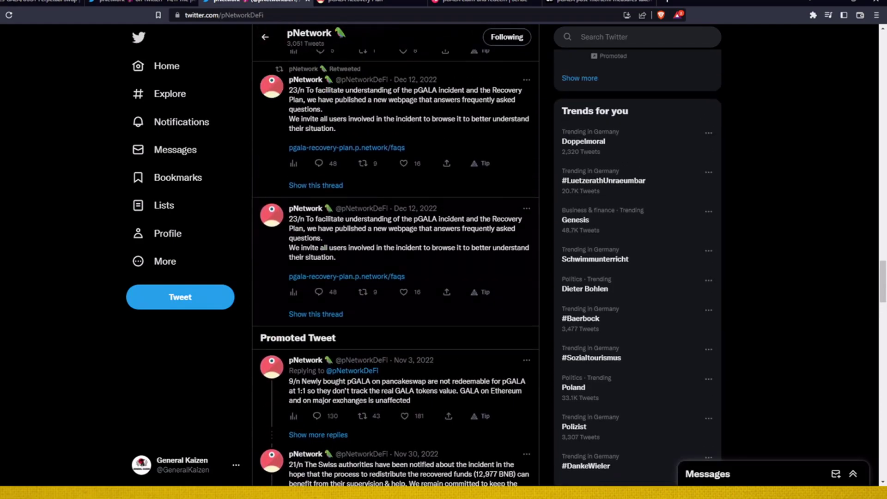
scroll(395, 255, down, 3)
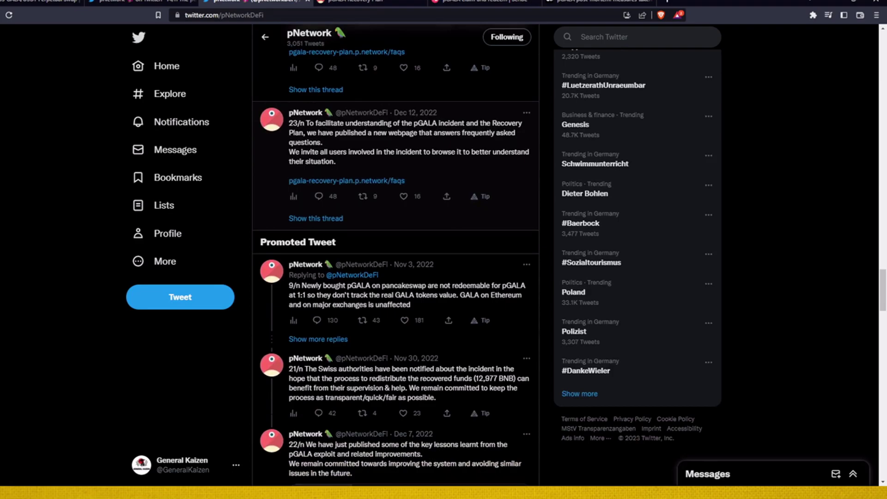
scroll(395, 255, down, 3)
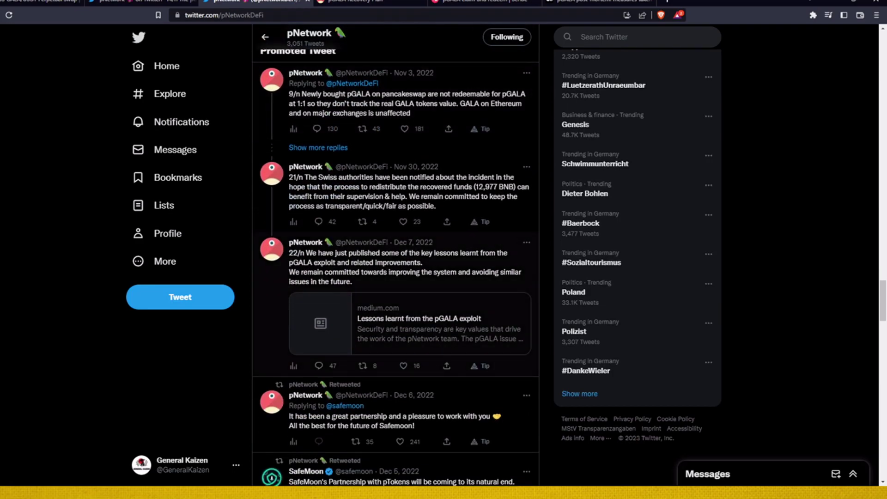
scroll(395, 255, down, 2)
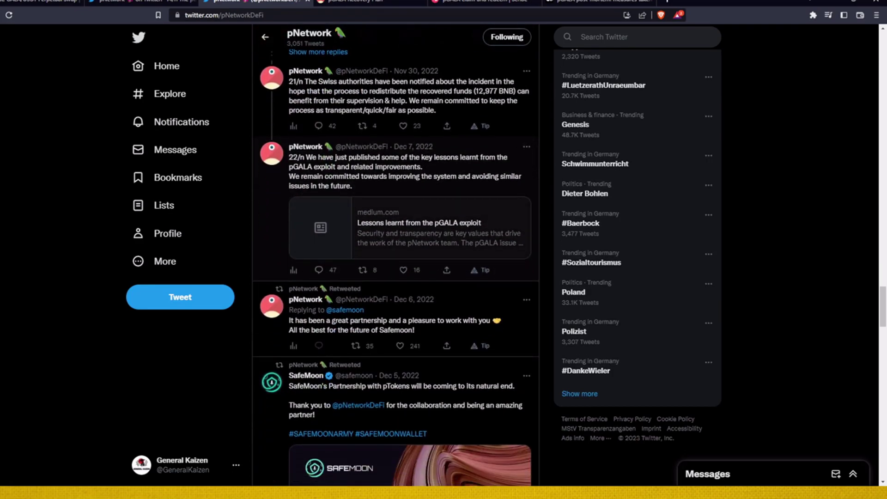
scroll(395, 254, down, 4)
scroll(395, 255, down, 7)
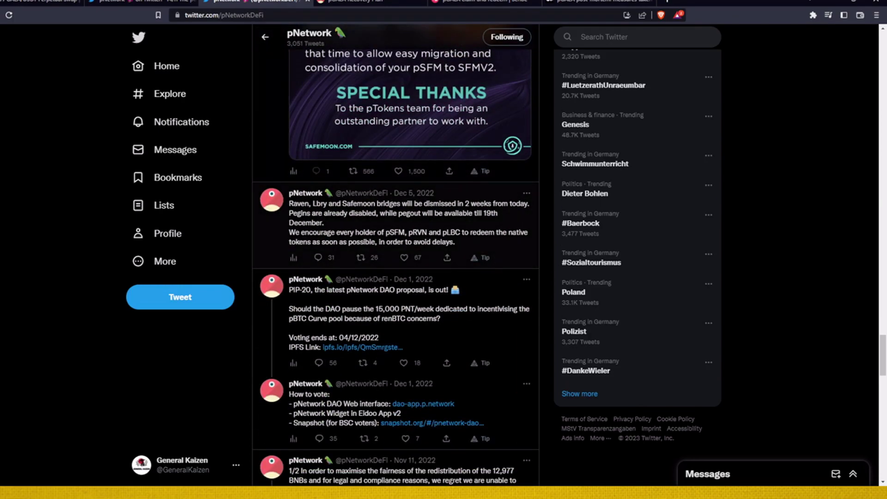
scroll(395, 255, down, 3)
scroll(395, 255, down, 3)
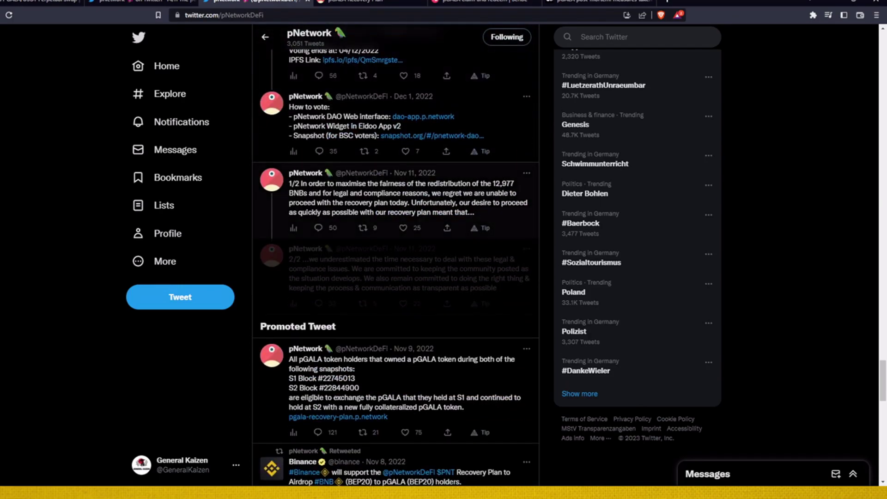
scroll(396, 255, down, 3)
key(ctrl+Tab)
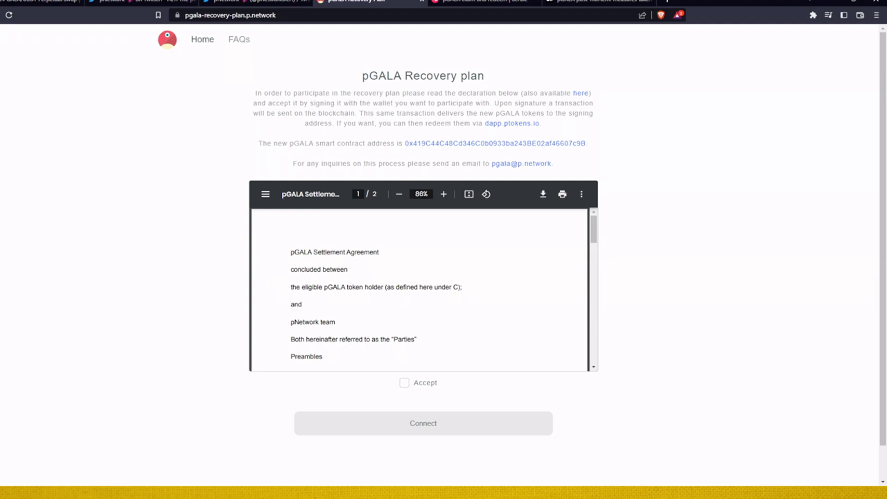
Read Settlement Agreement page 1 down to clause C naming snapshot blocks #22745013 and #22844900
scroll(419, 290, down, 1)
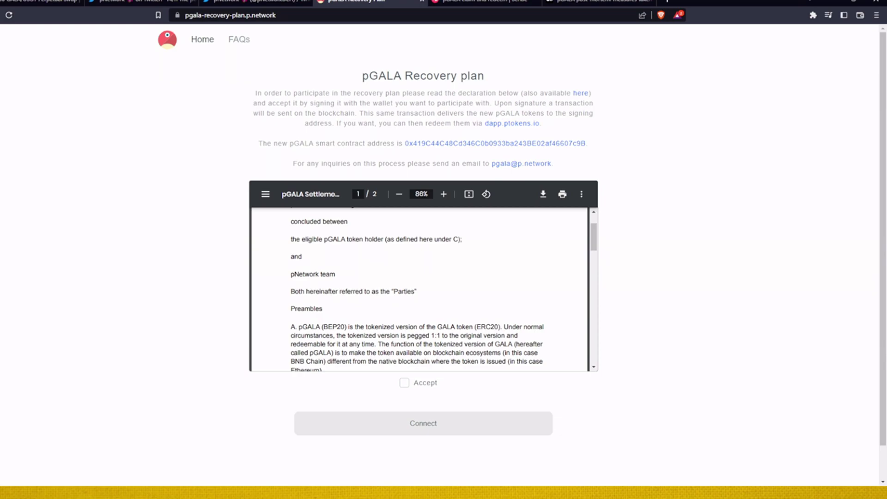
scroll(420, 290, down, 1)
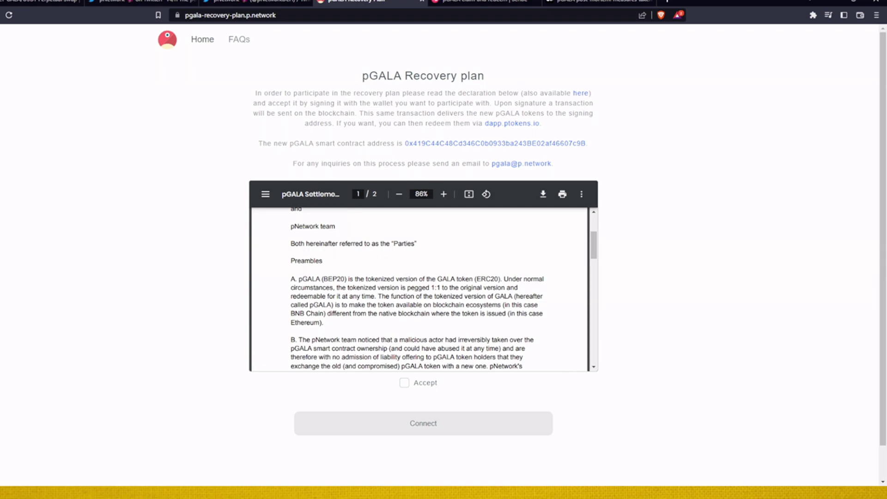
scroll(419, 290, down, 1)
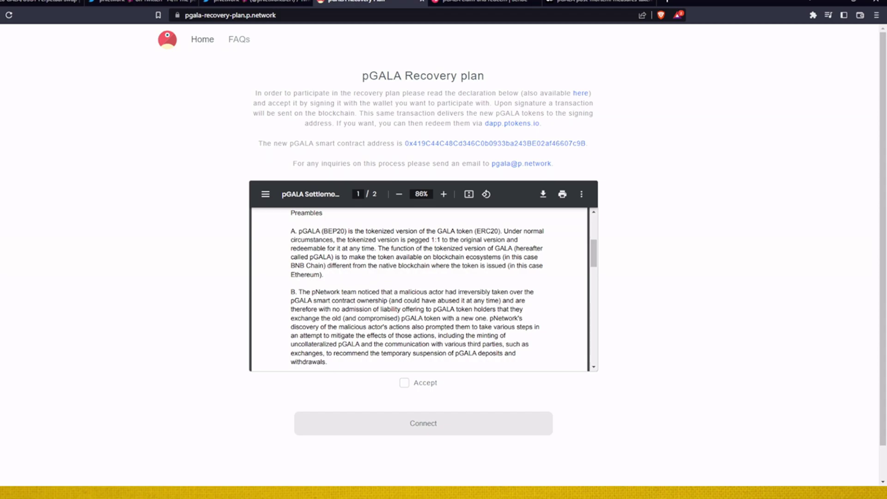
scroll(419, 289, down, 1)
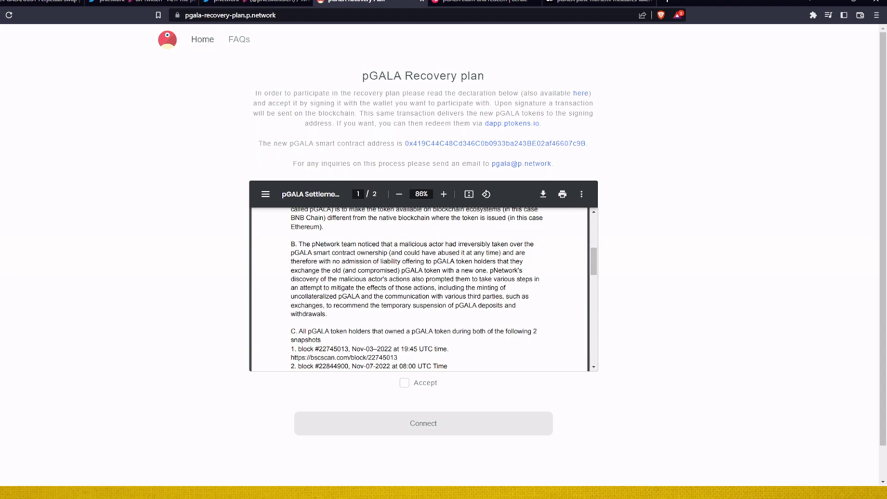
scroll(421, 289, down, 1)
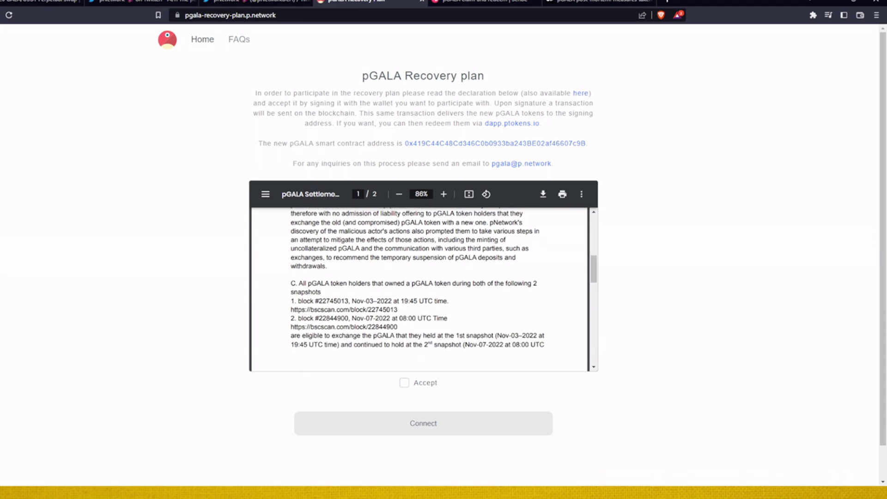
scroll(420, 289, down, 1)
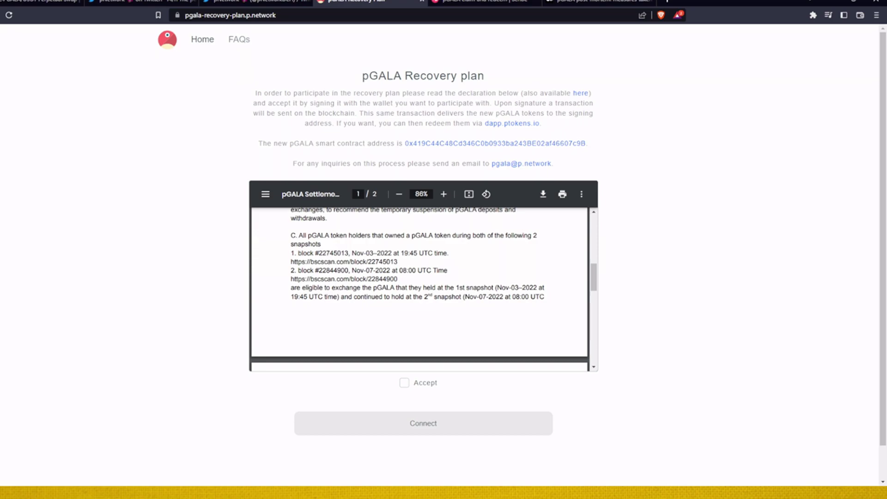
Read the agreement's page 2 through clause 4 on English courts' exclusive jurisdiction
scroll(423, 285, down, 1)
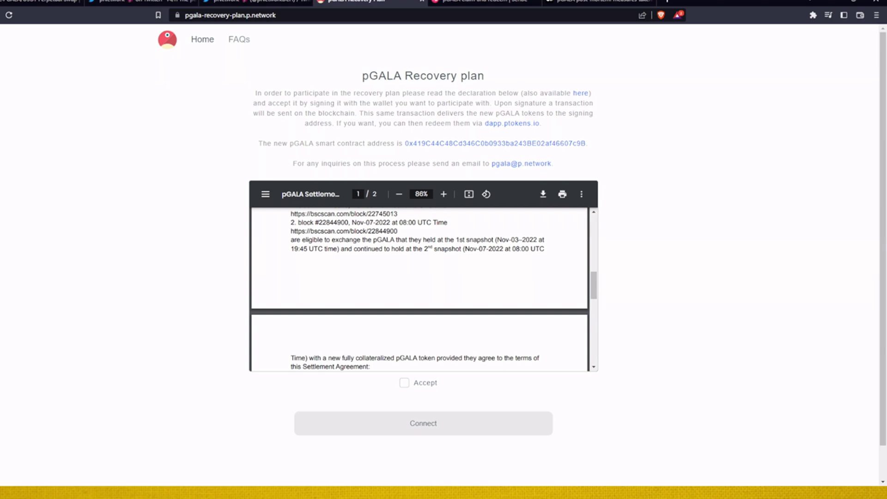
scroll(420, 289, down, 2)
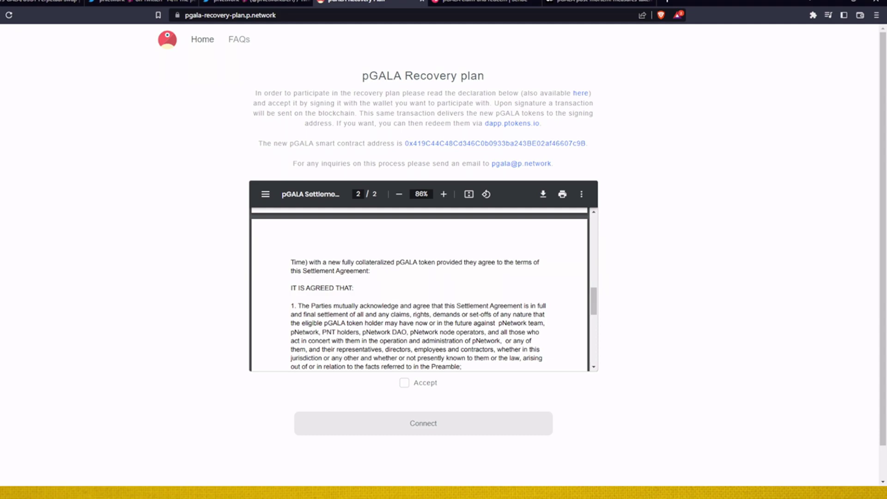
scroll(423, 289, down, 1)
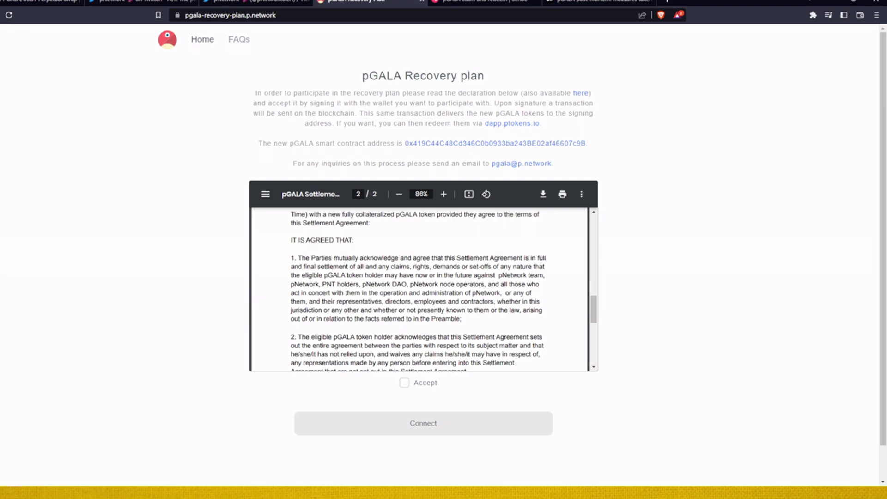
scroll(423, 289, down, 3)
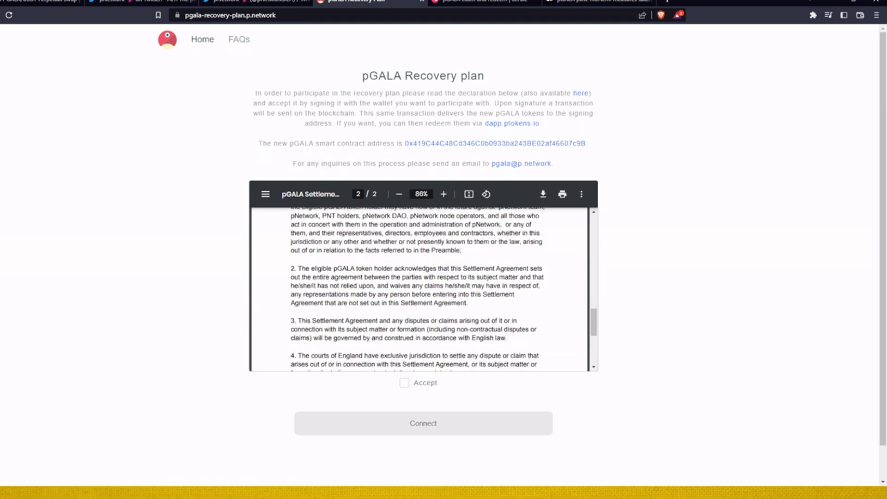
scroll(423, 289, up, 4)
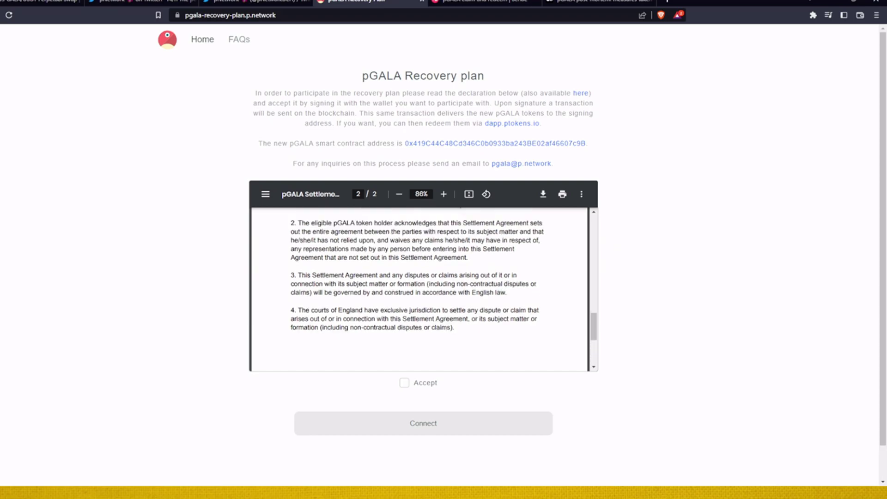
scroll(424, 289, down, 1)
scroll(424, 289, up, 1)
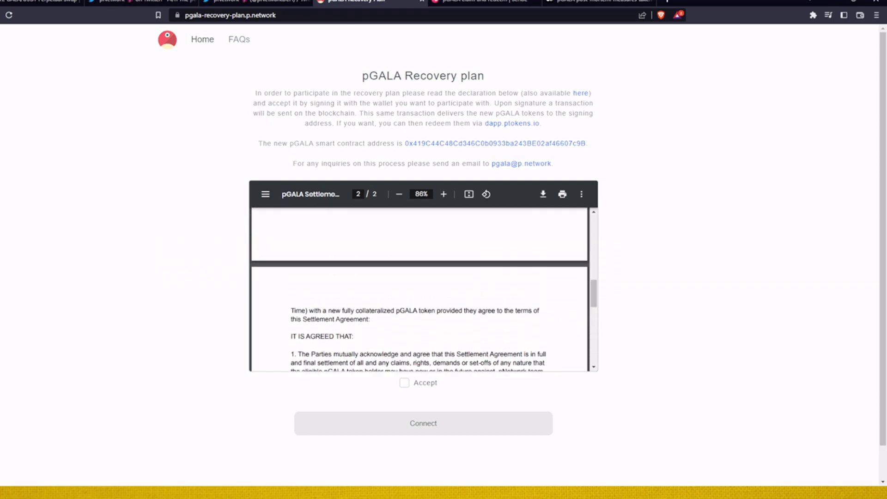
scroll(423, 289, down, 1)
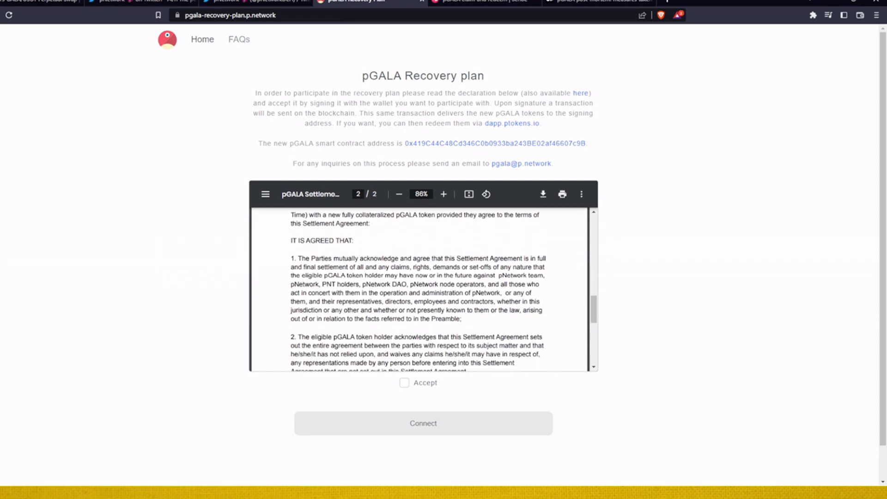
scroll(423, 289, down, 3)
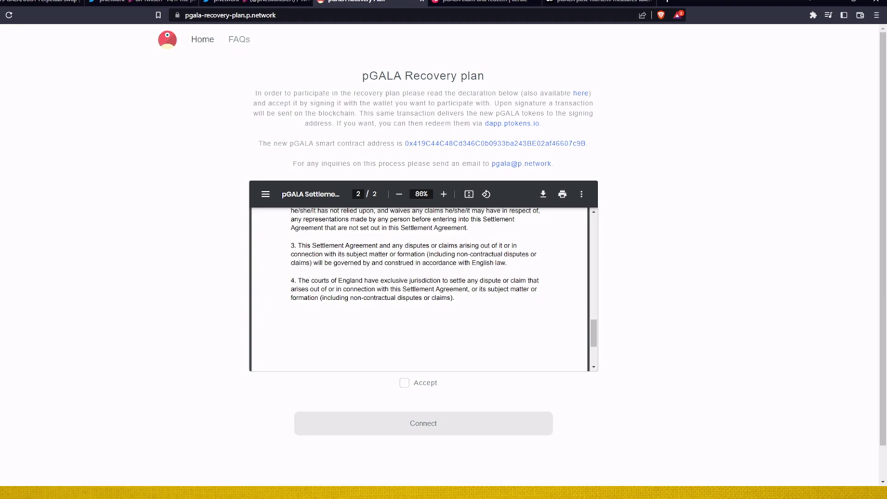
scroll(421, 288, up, 3)
scroll(420, 288, down, 5)
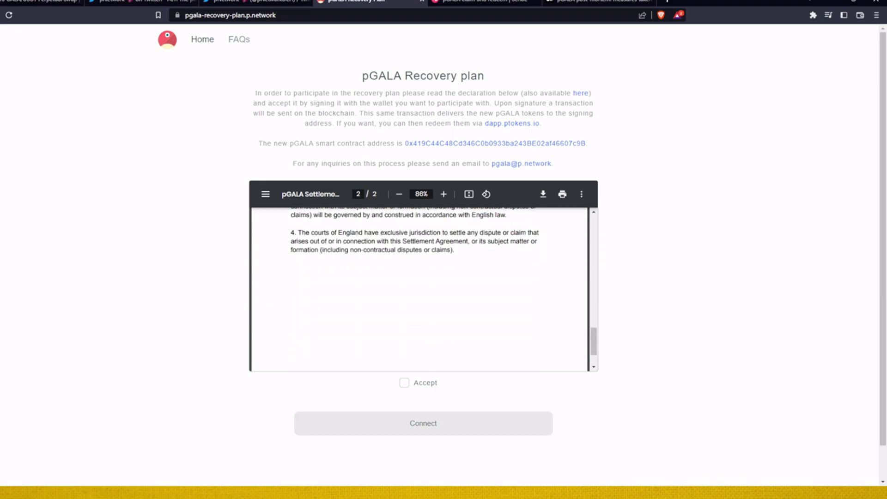
Accept the Settlement Agreement's terms and begin connecting a wallet to claim 31000 pGALA
click(404, 383)
scroll(522, 253, down, 2)
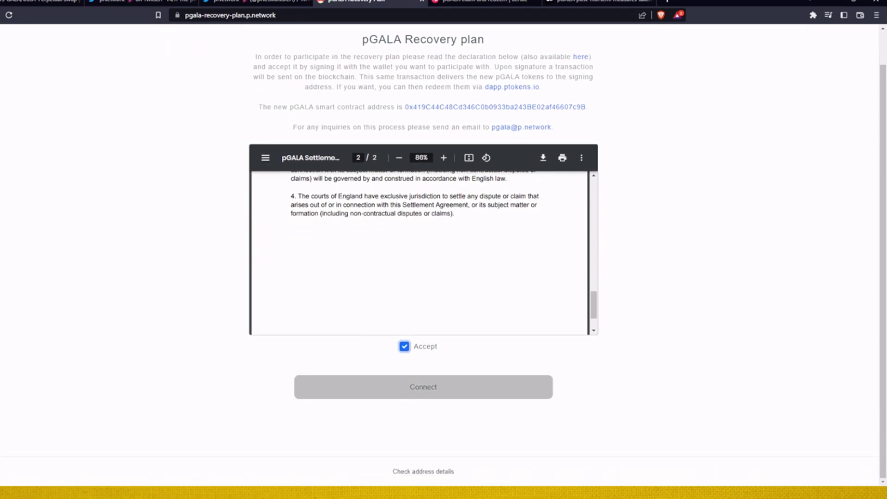
click(423, 387)
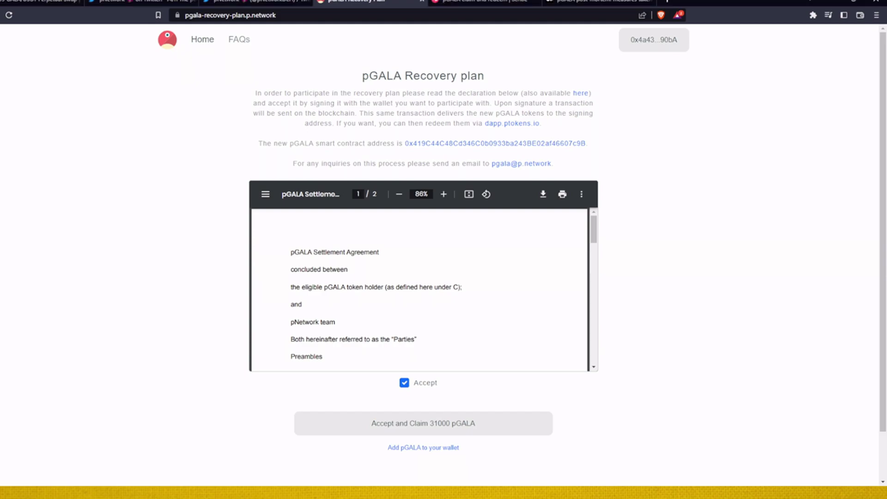
Switch to the Scribe guide and highlight its aims: helping eligible users and new pGALA claim difficulties
key(ctrl+Tab)
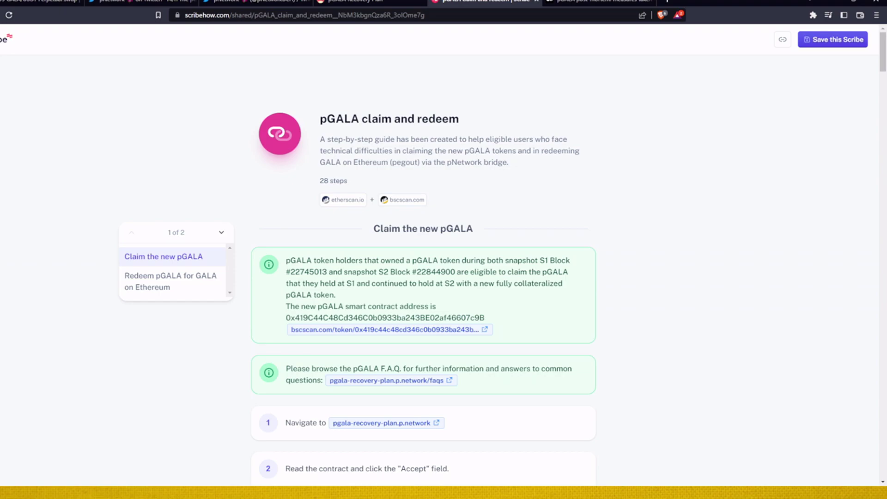
drag(445, 139, 558, 140)
scroll(423, 277, down, 1)
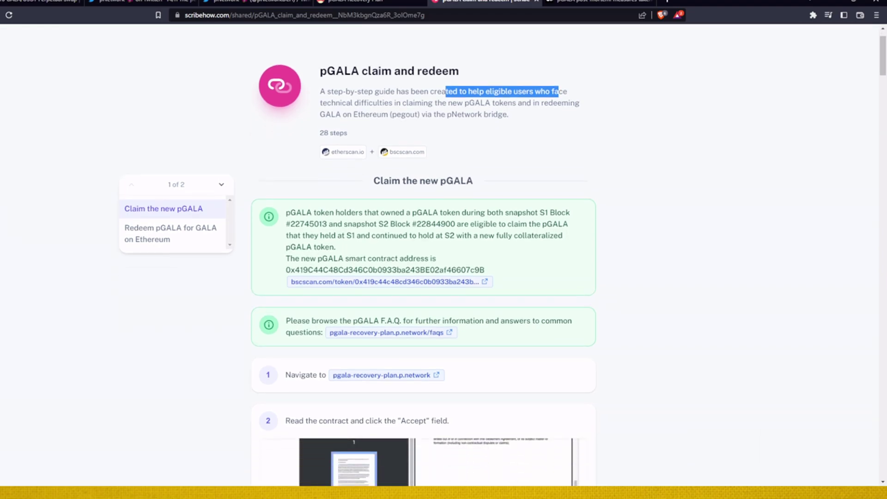
drag(354, 103, 540, 102)
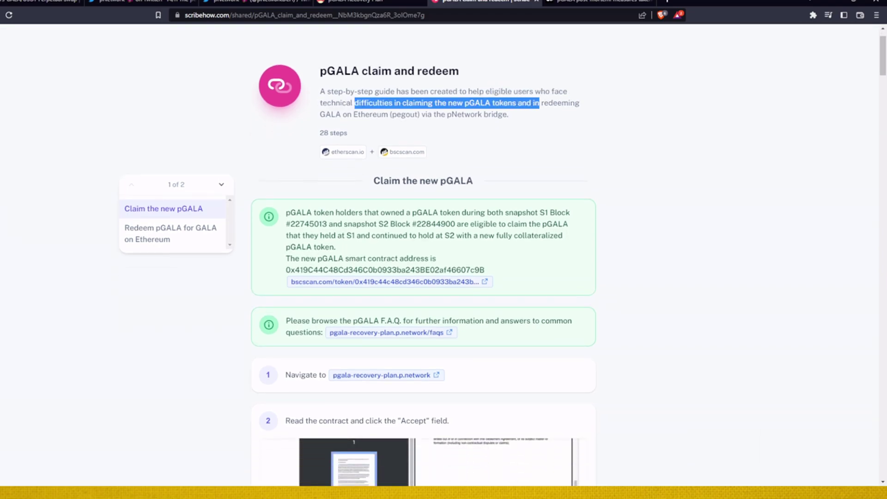
Scroll through guide steps 1–9 down to the 'Redeem pGALA for GALA on Ethereum' section
scroll(423, 277, down, 4)
scroll(423, 277, up, 3)
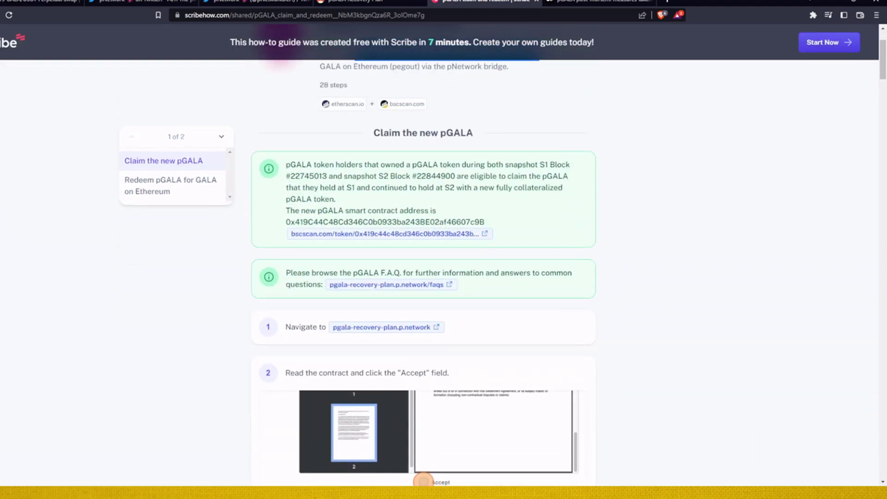
scroll(423, 277, down, 2)
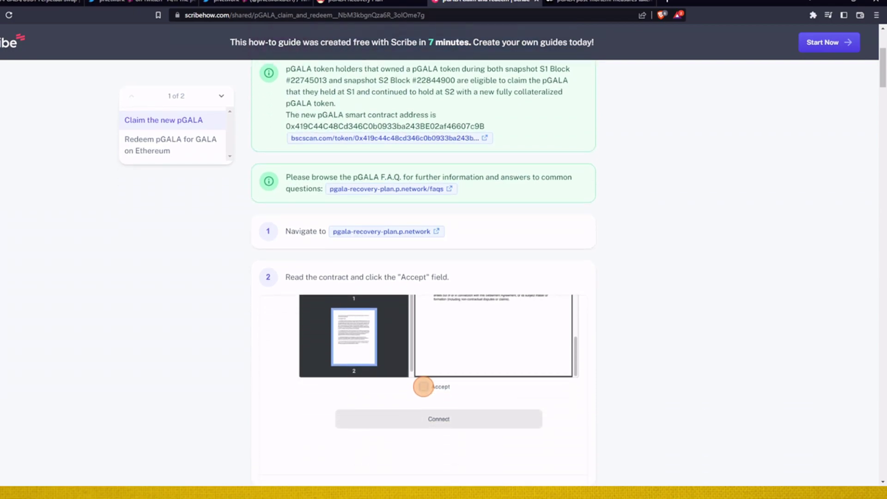
scroll(423, 278, down, 3)
scroll(423, 277, down, 3)
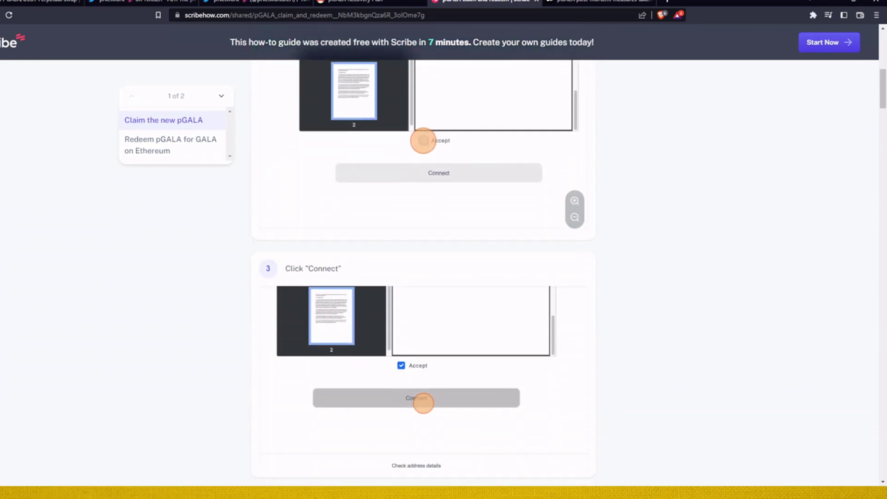
scroll(423, 277, up, 7)
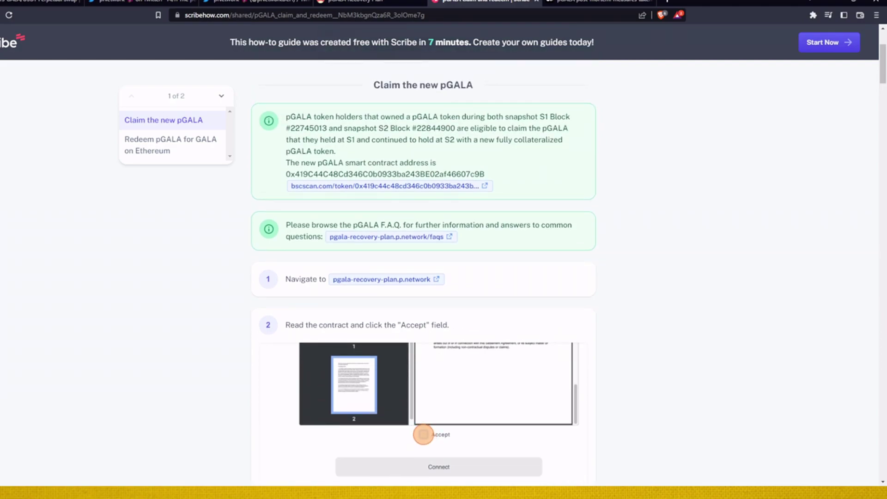
scroll(423, 277, down, 3)
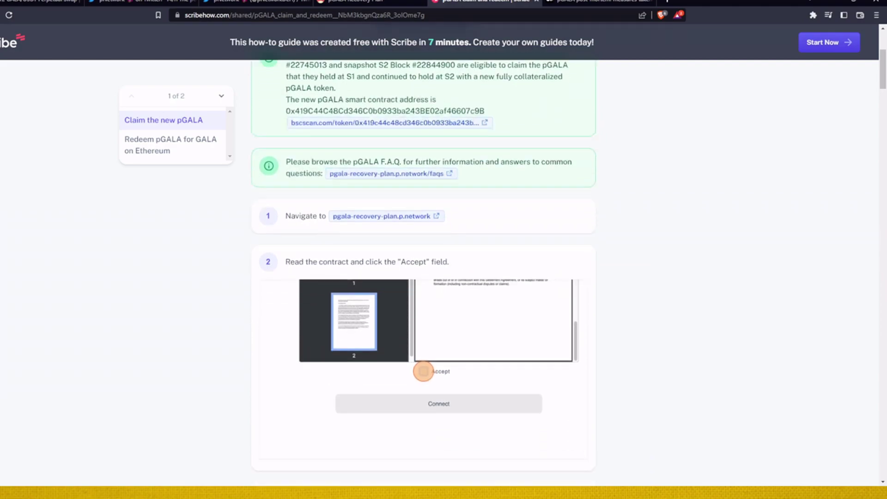
scroll(423, 277, down, 4)
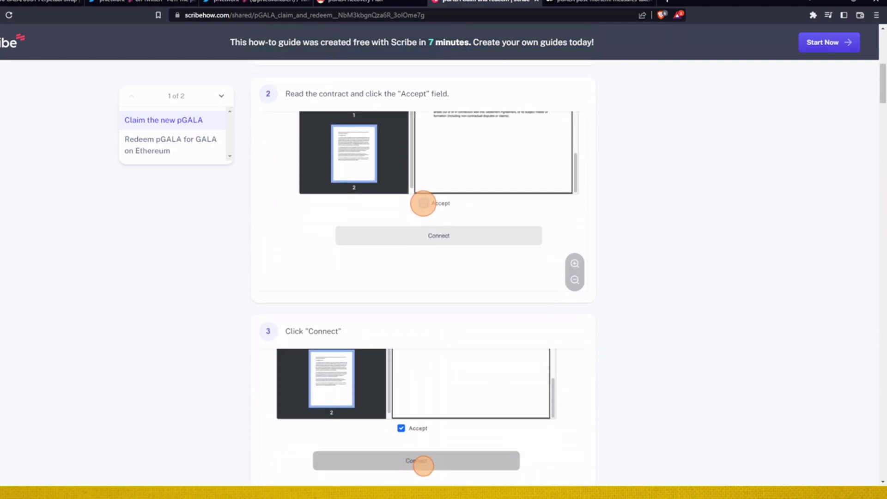
scroll(423, 277, down, 6)
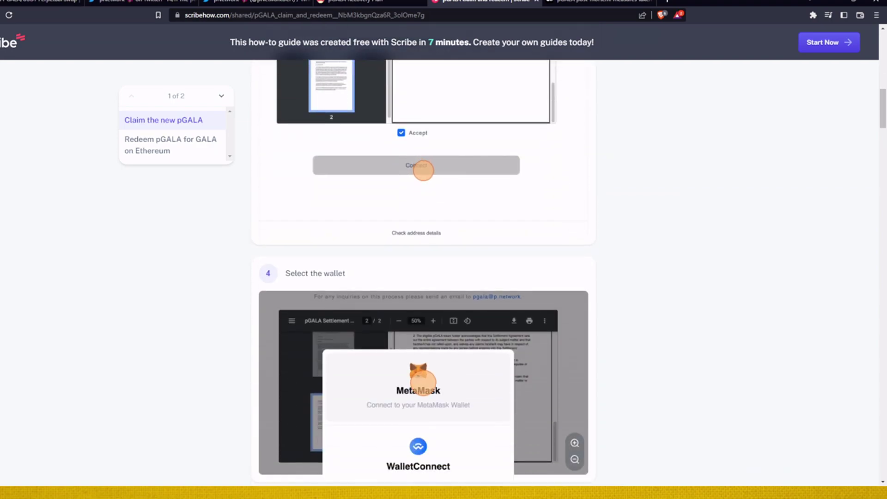
scroll(423, 277, up, 2)
scroll(424, 277, down, 5)
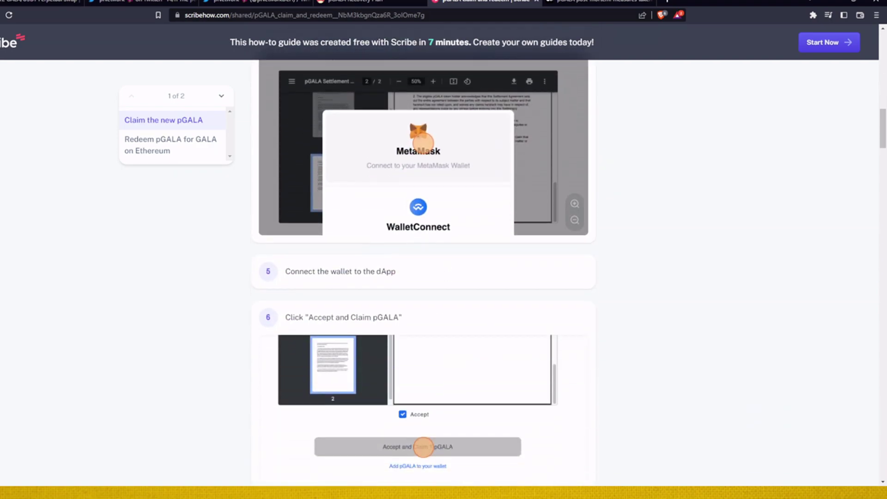
scroll(423, 278, down, 3)
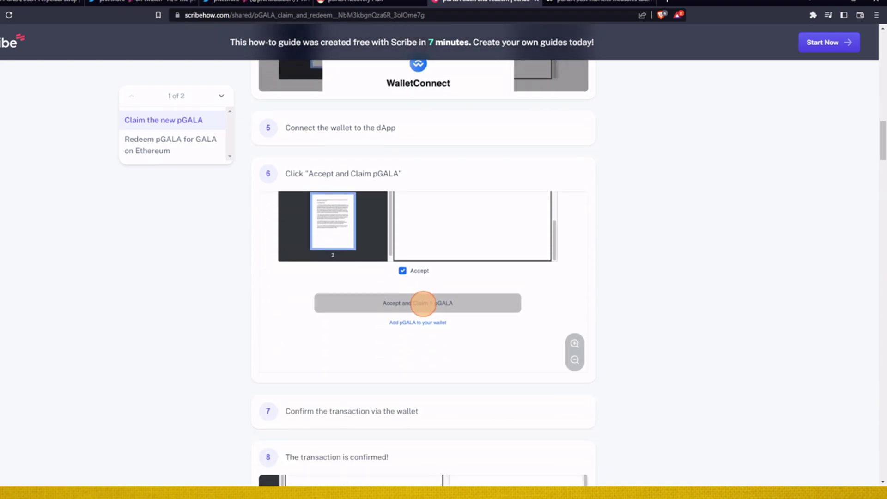
scroll(423, 277, down, 3)
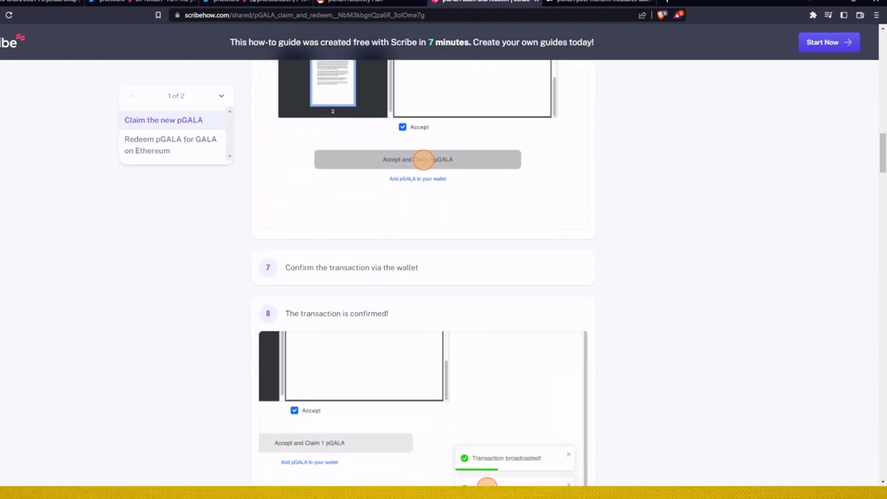
scroll(423, 277, down, 4)
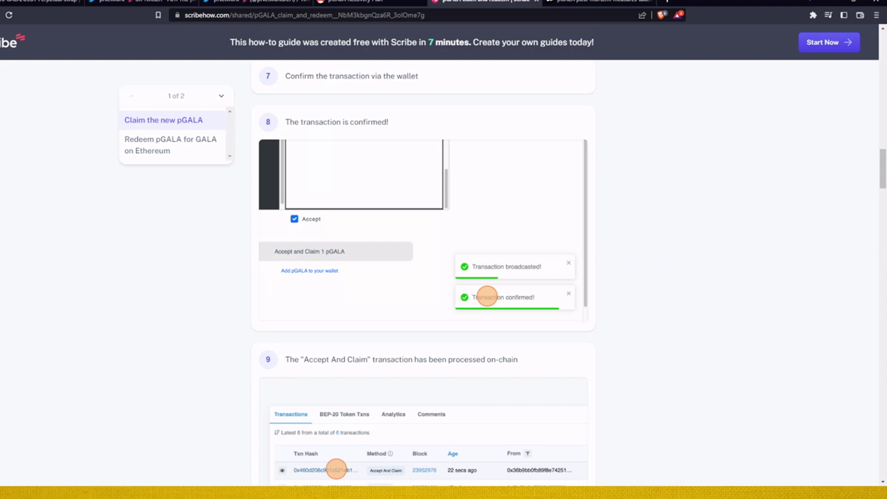
scroll(423, 277, down, 4)
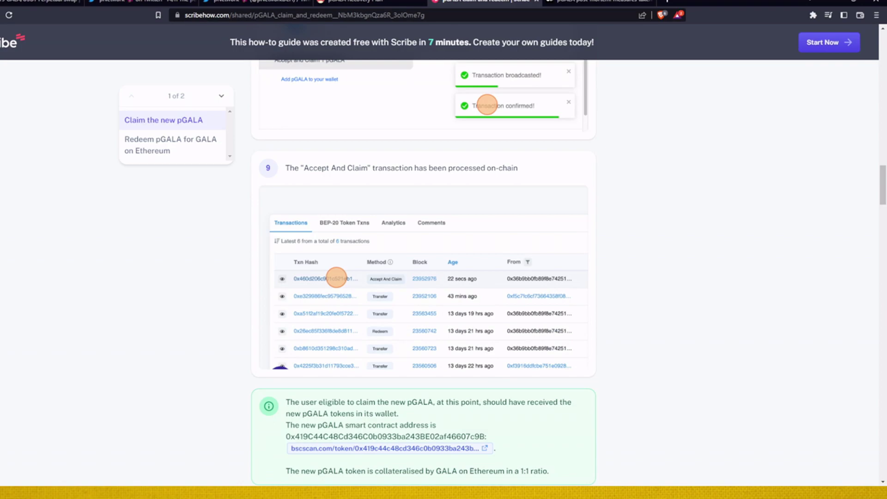
scroll(423, 277, down, 3)
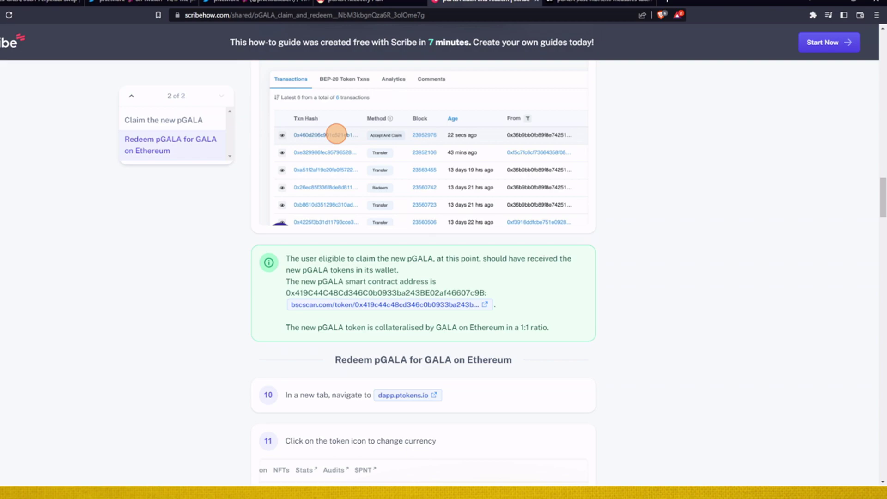
scroll(423, 273, down, 3)
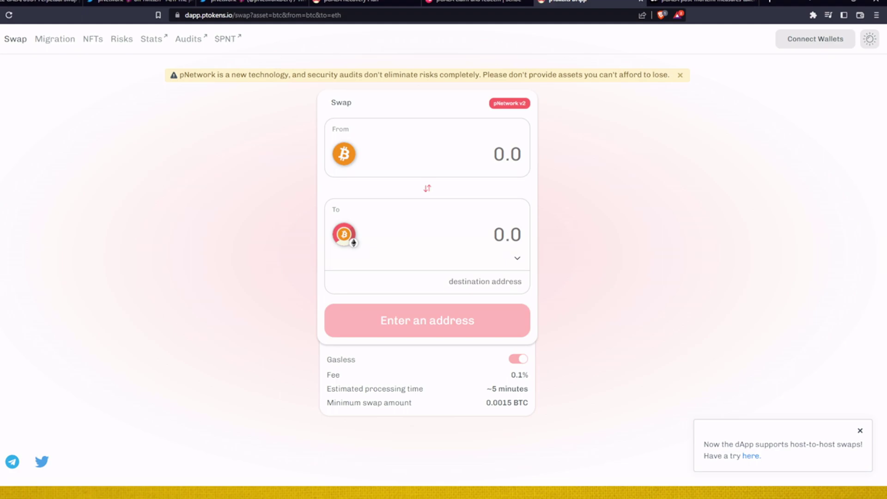
Connect MetaMask for Binance Smart Chain and pick GALA on BSC (31000 balance) as the source token
drag(180, 75, 269, 74)
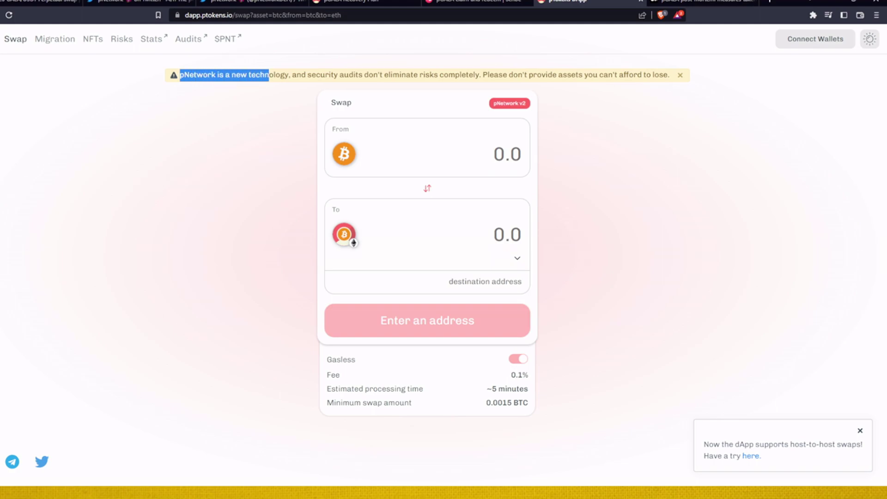
click(269, 75)
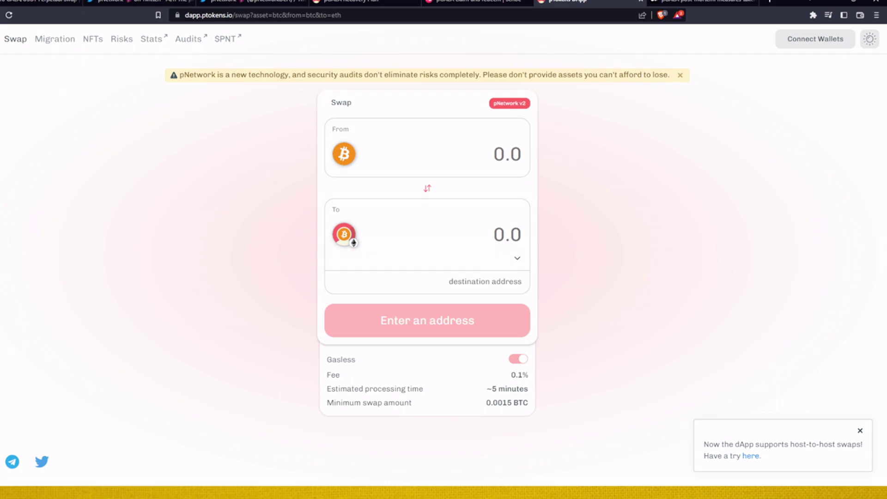
click(816, 38)
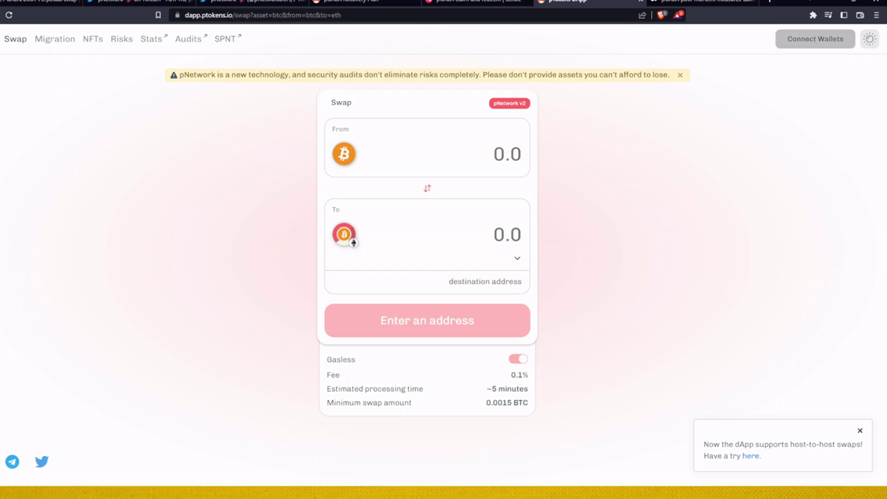
scroll(512, 284, down, 3)
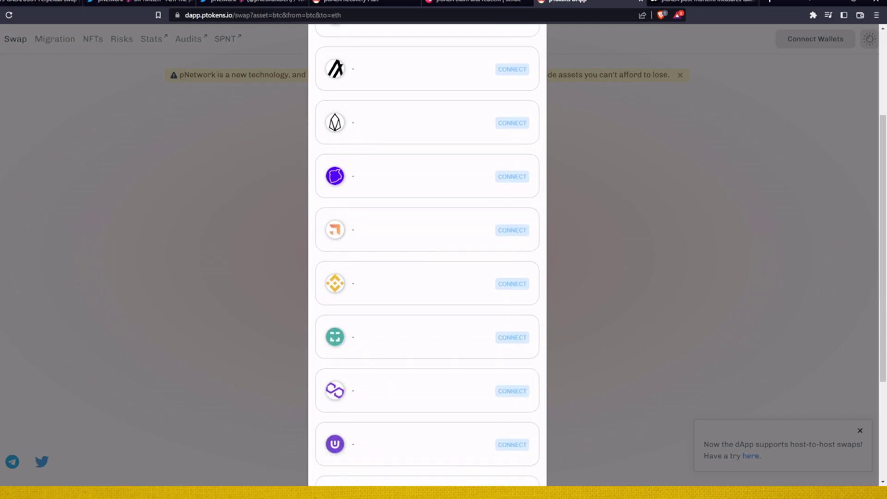
click(512, 284)
click(331, 212)
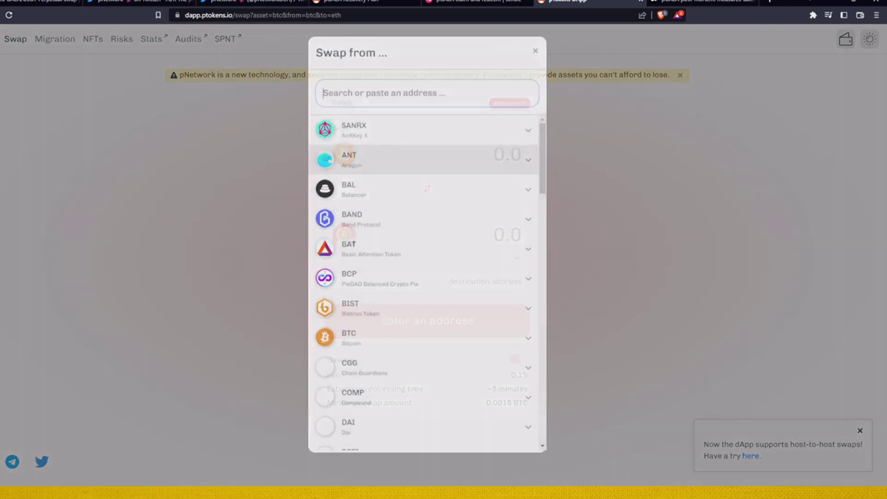
text(gala)
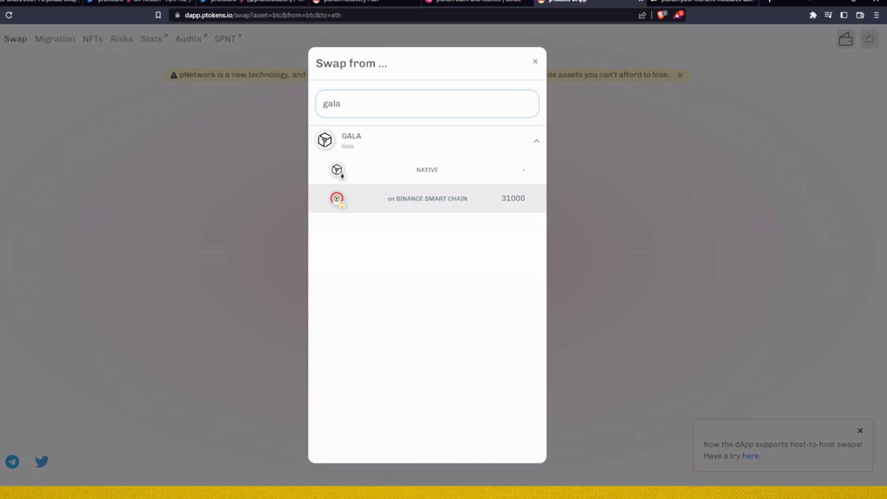
click(427, 198)
Submit a swap of the full 31000 GALA balance to the pasted Ethereum destination address
scroll(444, 258, down, 2)
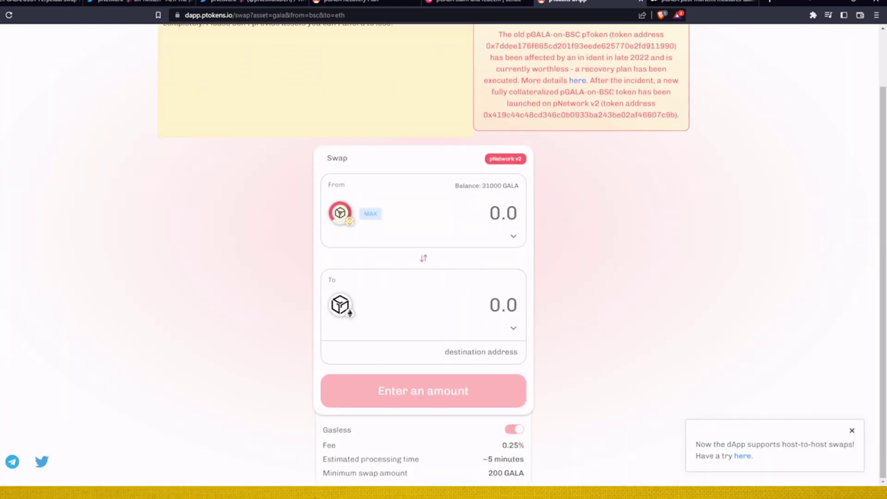
click(370, 213)
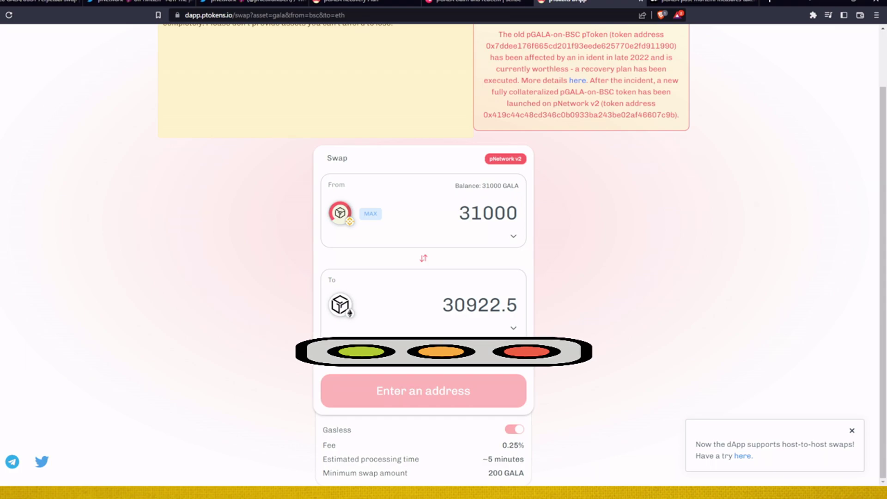
key(ctrl+v)
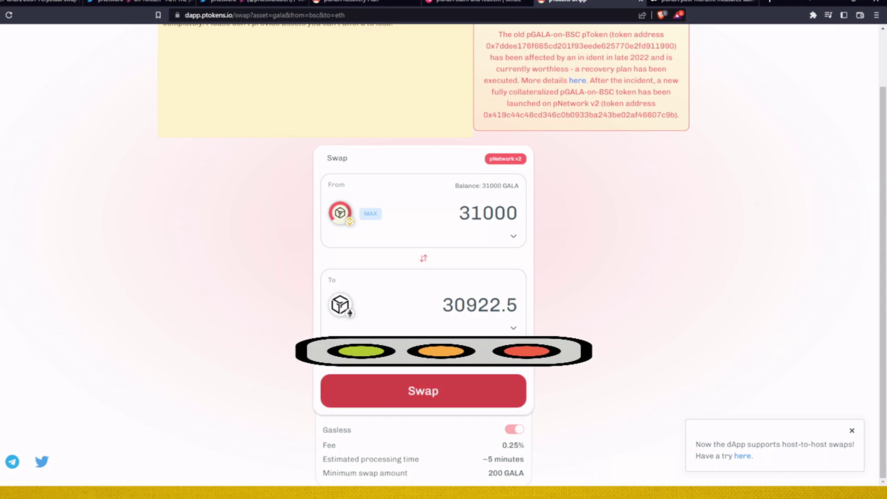
key(Return)
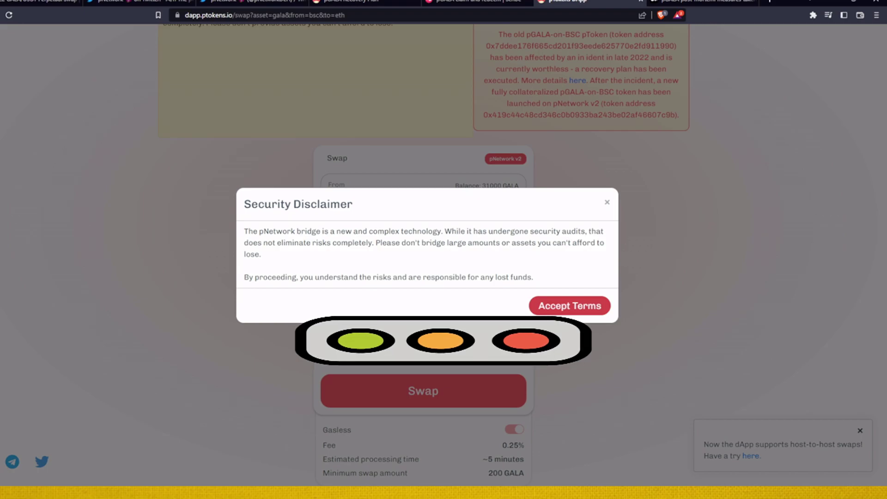
Accept the Security Disclaimer terms and start the 31000 GALA swap
key(Return)
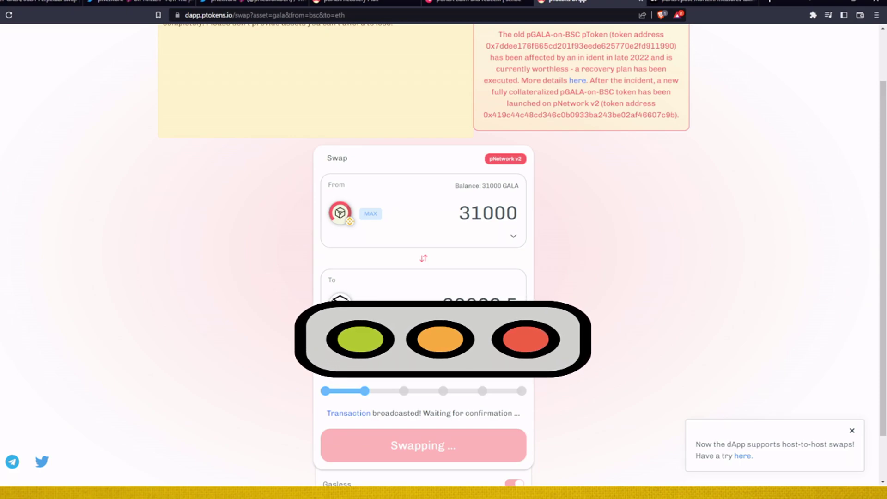
Follow the 31000 GALA swap's progress bar until every stage shows complete
scroll(443, 254, down, 1)
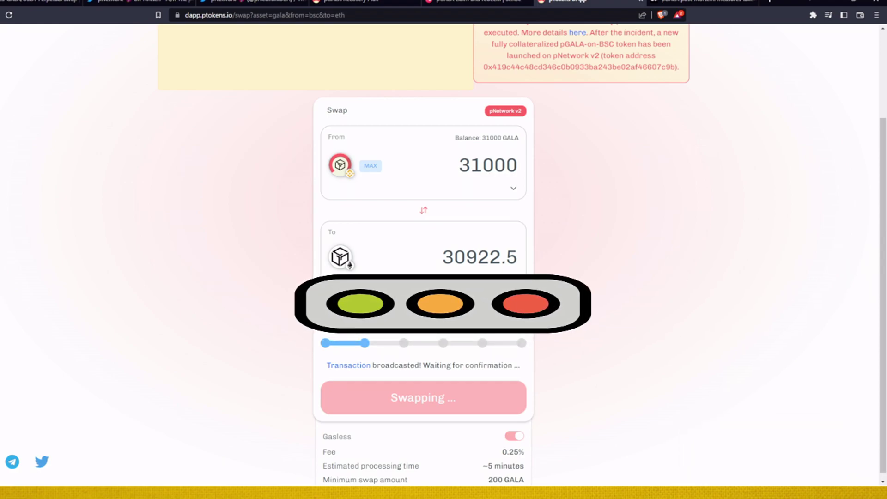
scroll(423, 254, down, 1)
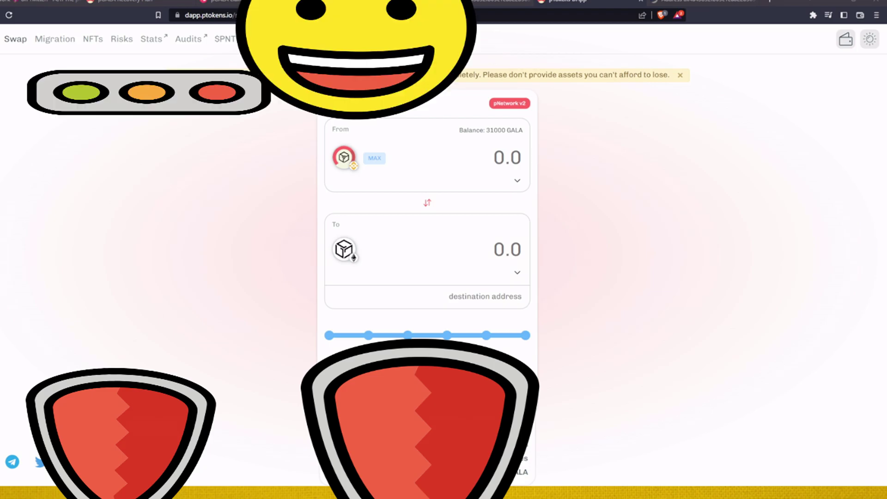
Switch to the wallet's Etherscan page showing the 30,922.5 GALA ERC-20 transfer
key(ctrl+Tab)
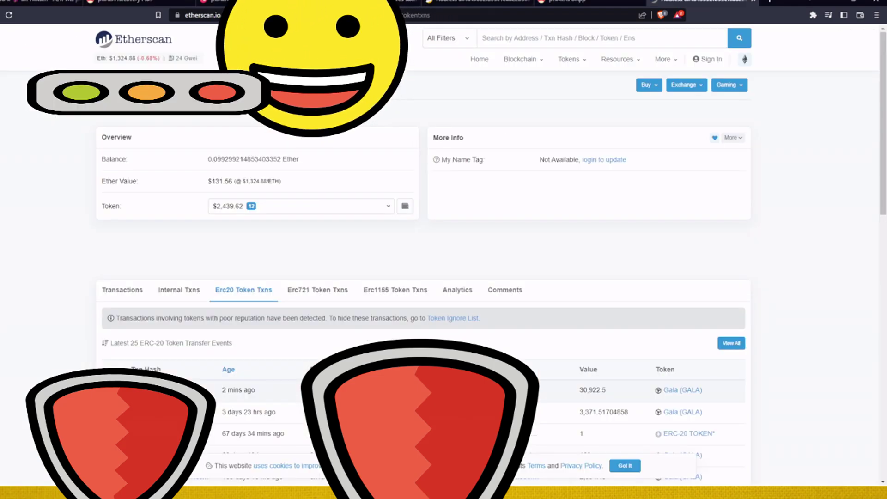